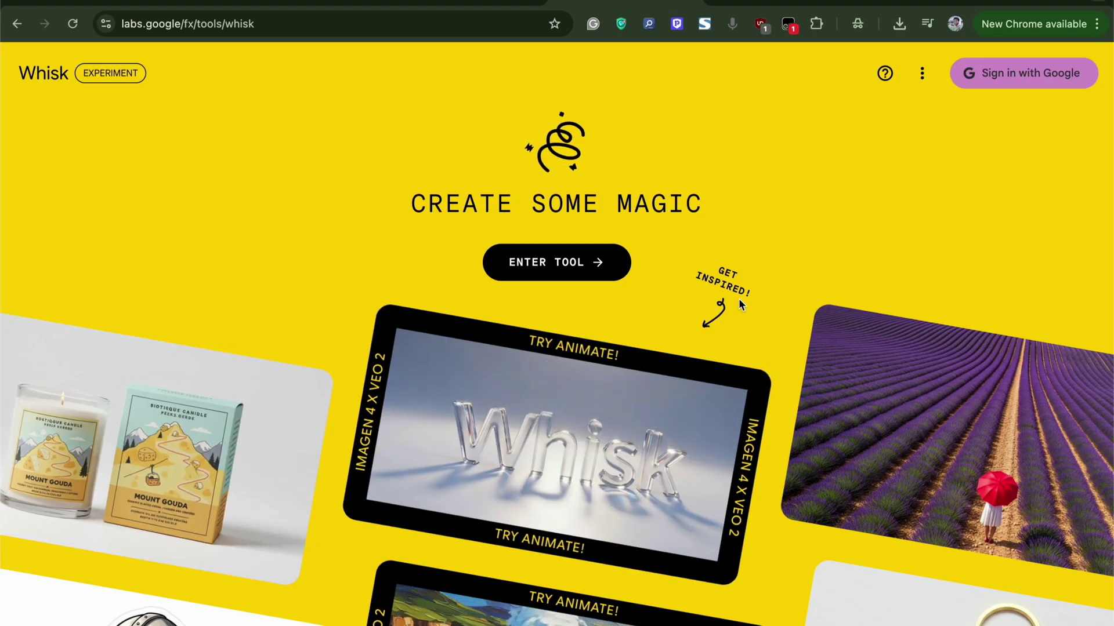
Step: Generate portraits of an 80-year-old Georgian man in Whisk from the pasted prompt
left_click(544, 259)
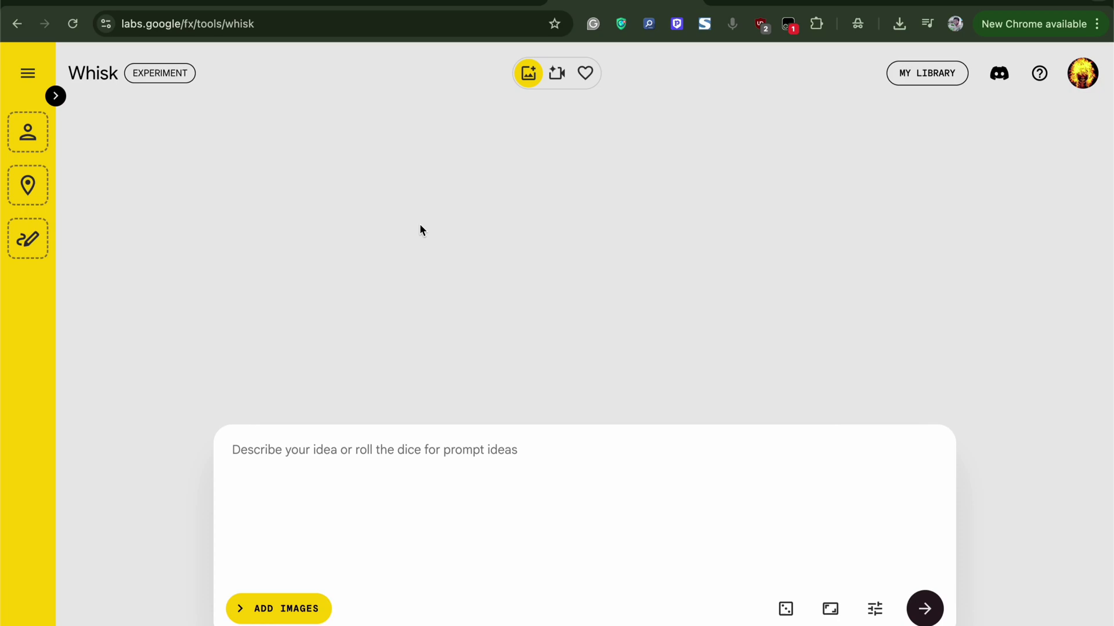
type("Create a portrait of a 80 year old Georgian man, humble and innocent.")
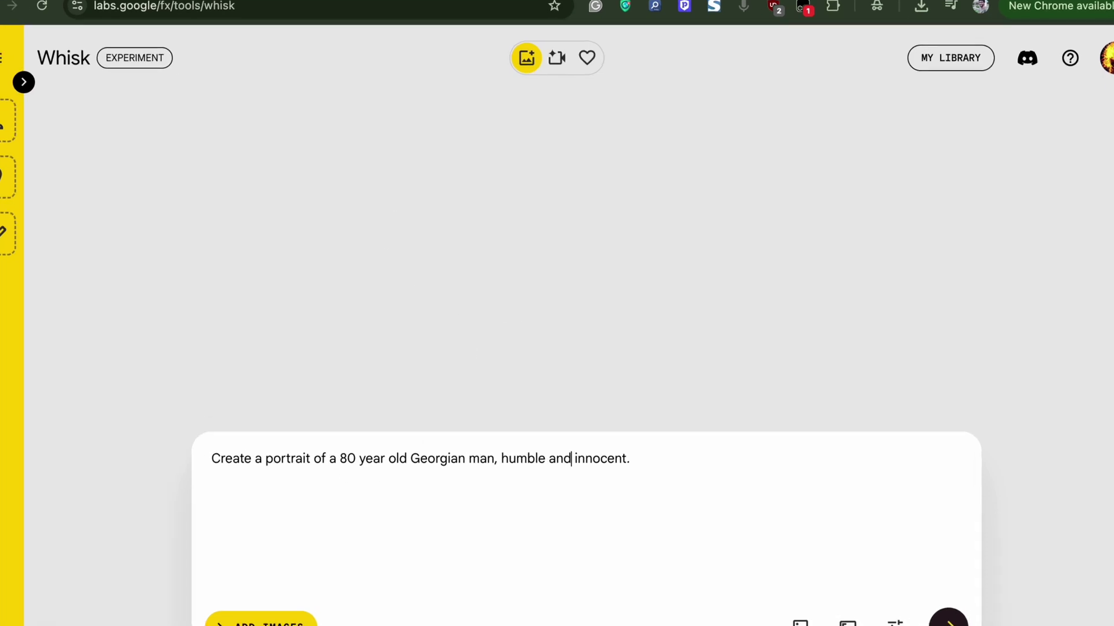
key("Return")
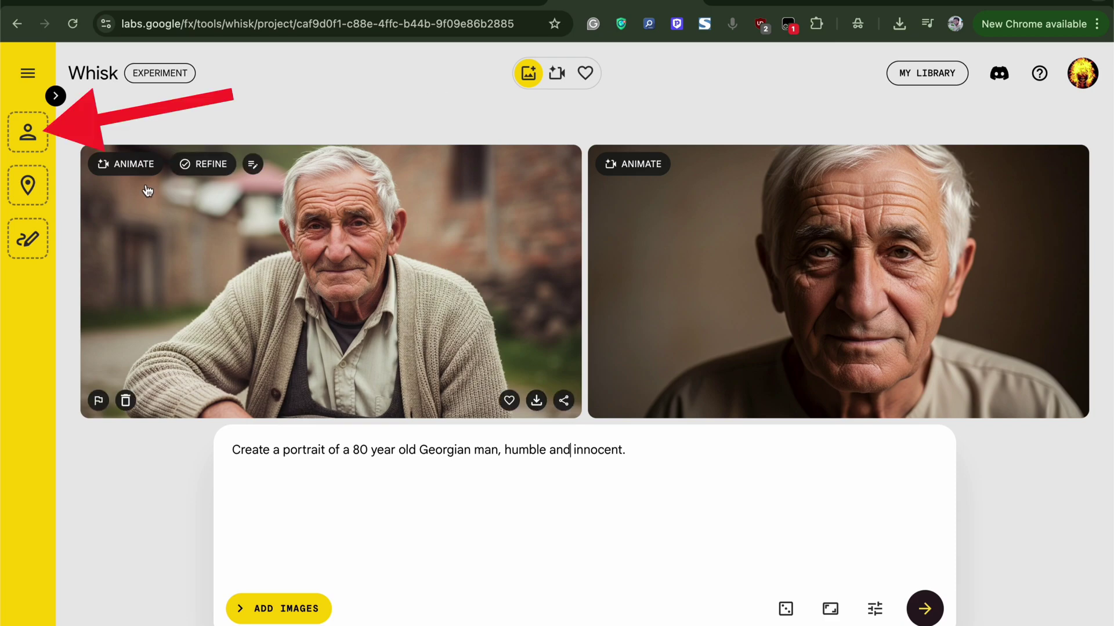
Step: Make the first portrait the subject and review its detailed description
mouse_move(153, 196)
left_mouse_down()
mouse_move(184, 256)
mouse_move(116, 217)
left_mouse_up()
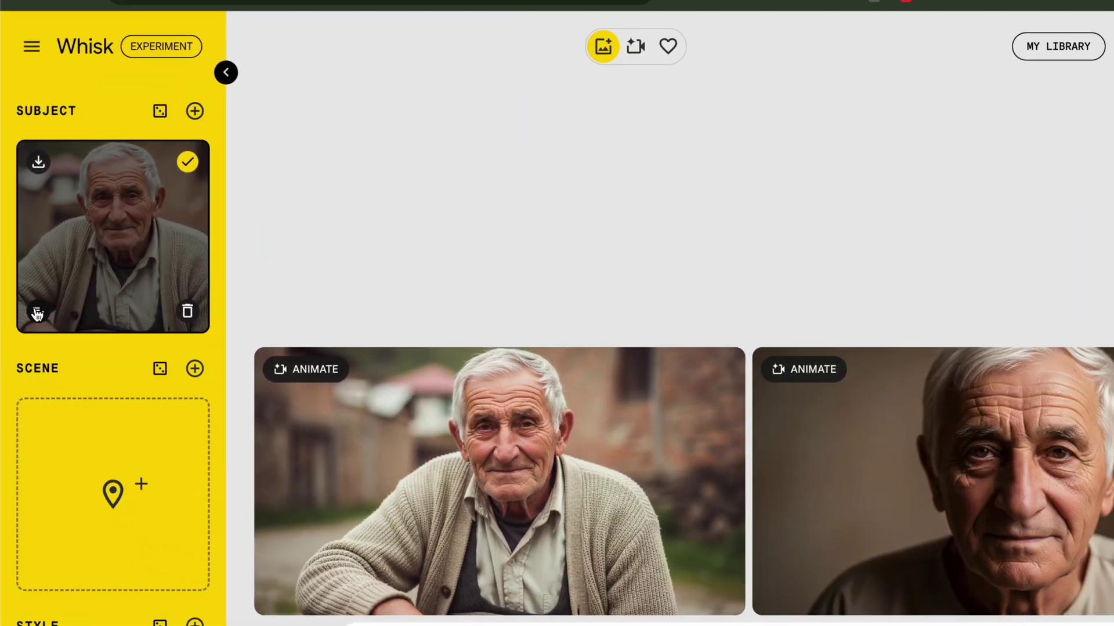
left_click(37, 314)
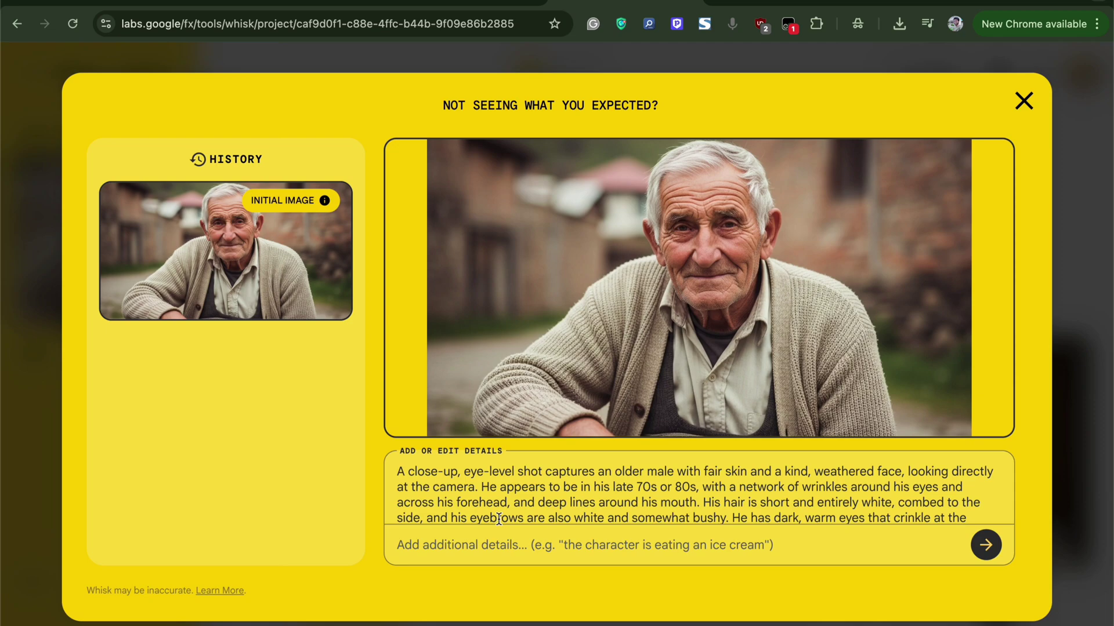
scroll(499, 518, "down", 3)
scroll(498, 518, "up", 3)
scroll(499, 518, "down", 5)
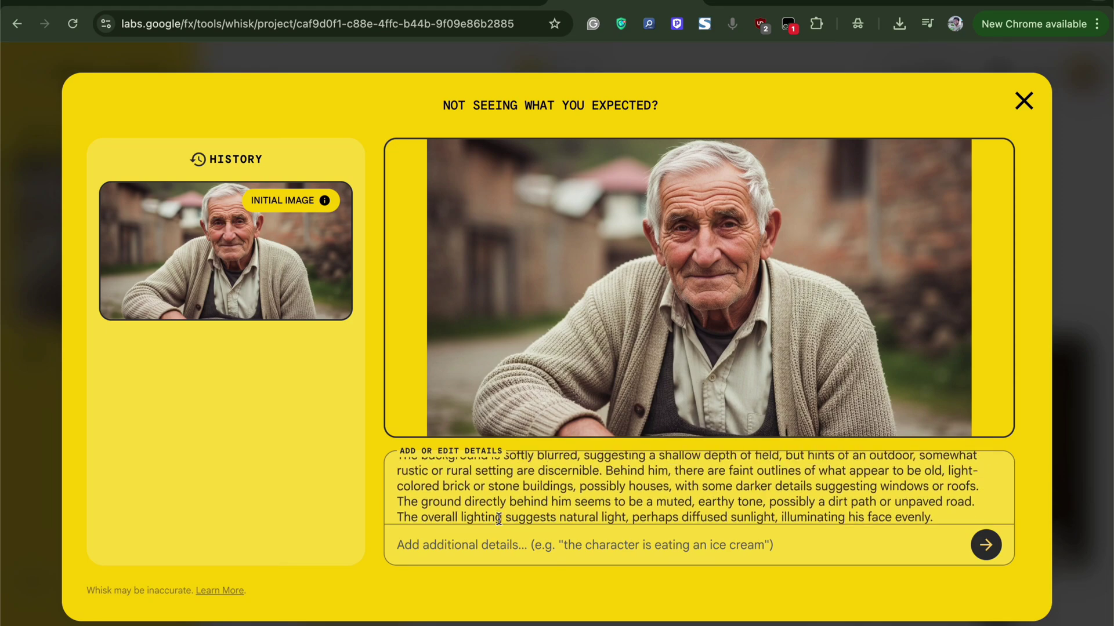
scroll(486, 515, "up", 5)
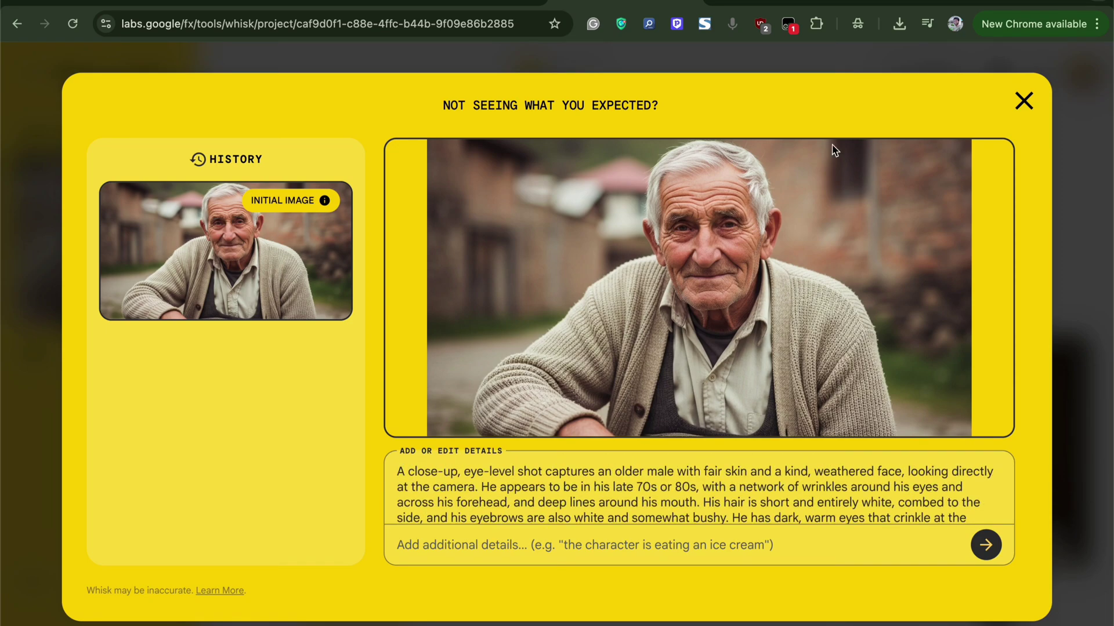
left_click(899, 31)
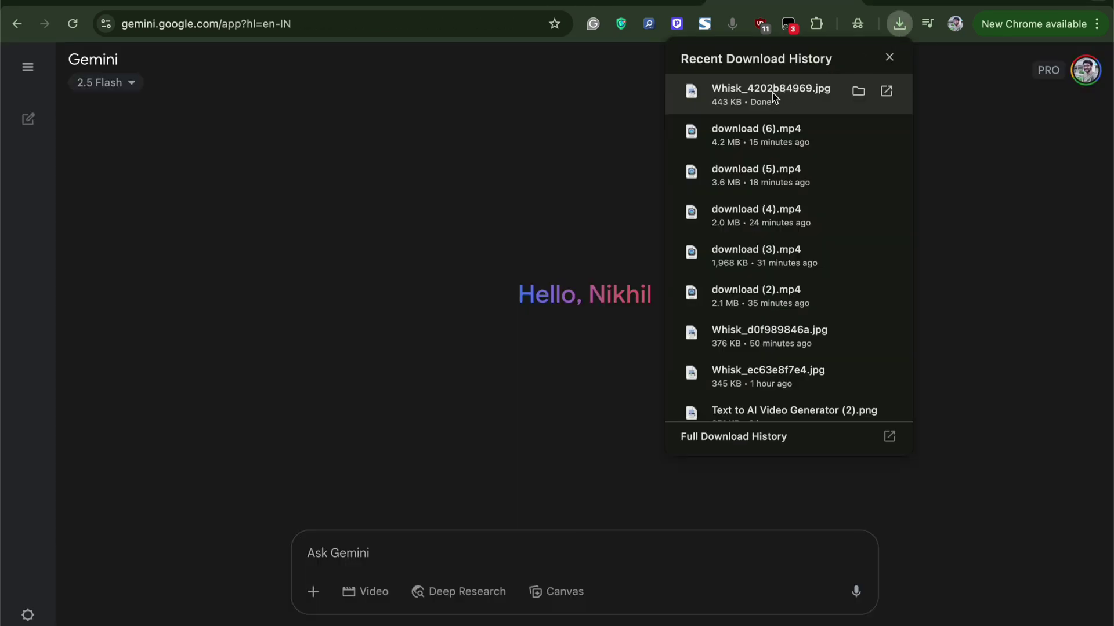
Step: Attach the Whisk portrait and add 'Prompt I gave to Whisk AI -' followed by the copied Whisk prompt
left_click_drag(773, 96, 393, 509)
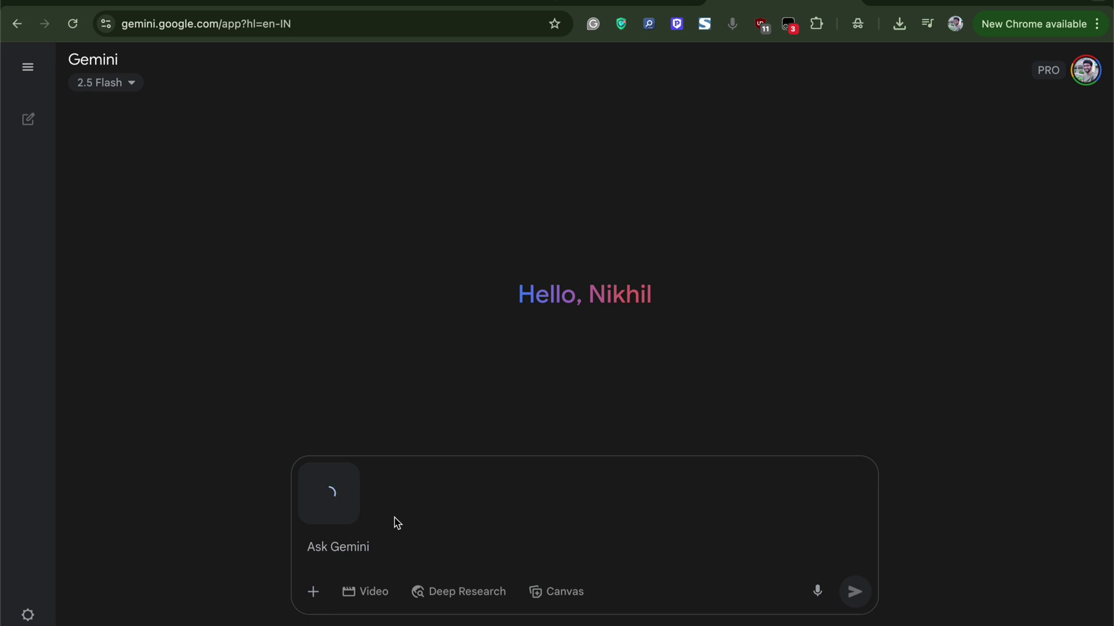
type("Prompt I gave to Whisk AI")
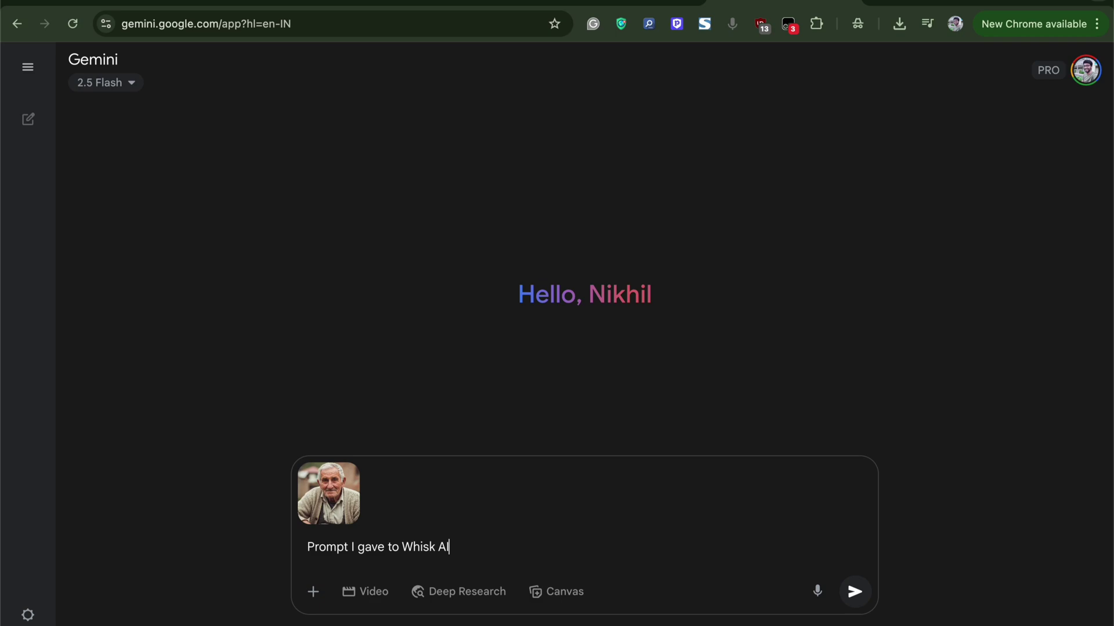
key("ctrl+Tab")
key("super+a")
key("super+c")
key("ctrl+shift+Tab")
type("-")
key("super+v")
key("shift+Return")
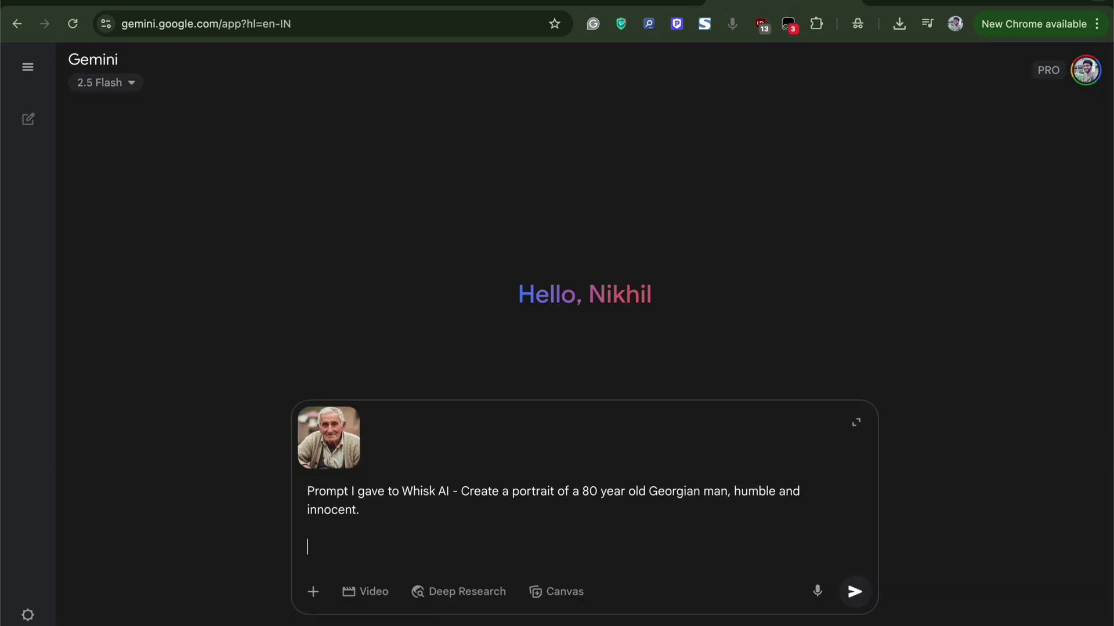
Step: Add a 'Description provided by Whisk... (Attached)' label and paste Whisk's image description
type("Description generated by Whisk")
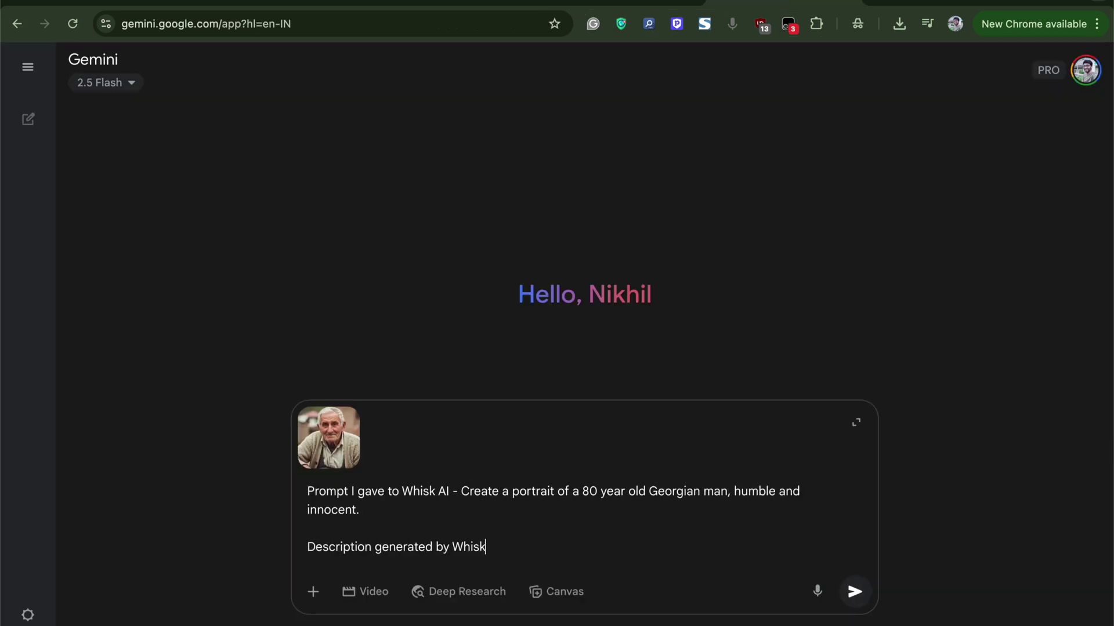
type(" for the image")
double_click(404, 550)
type("provided")
left_click(579, 548)
type("generate")
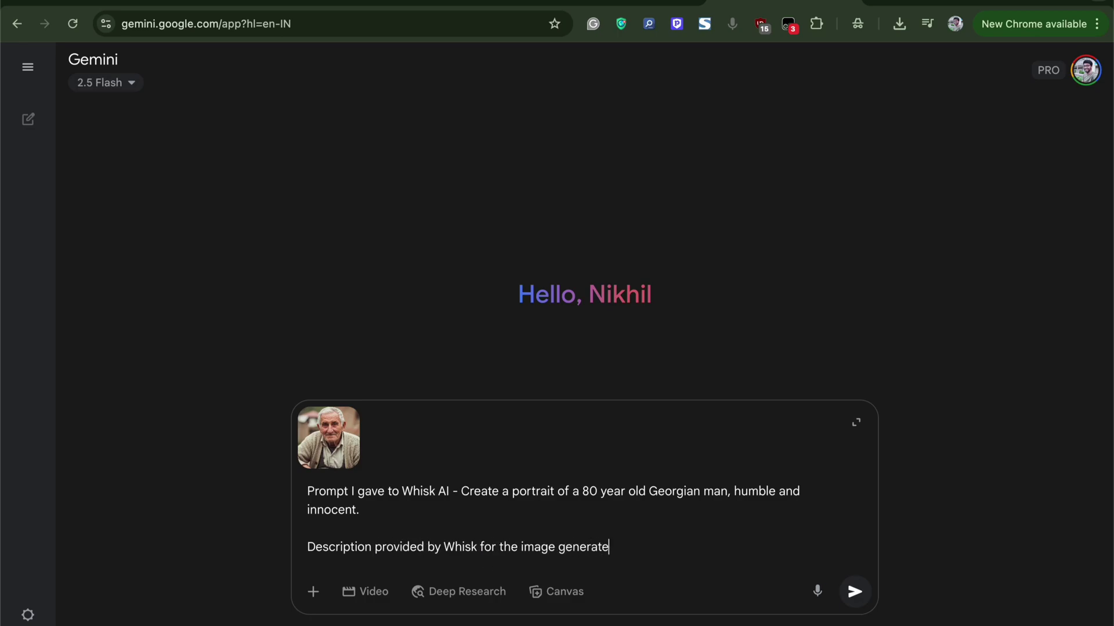
type("d (Attached)")
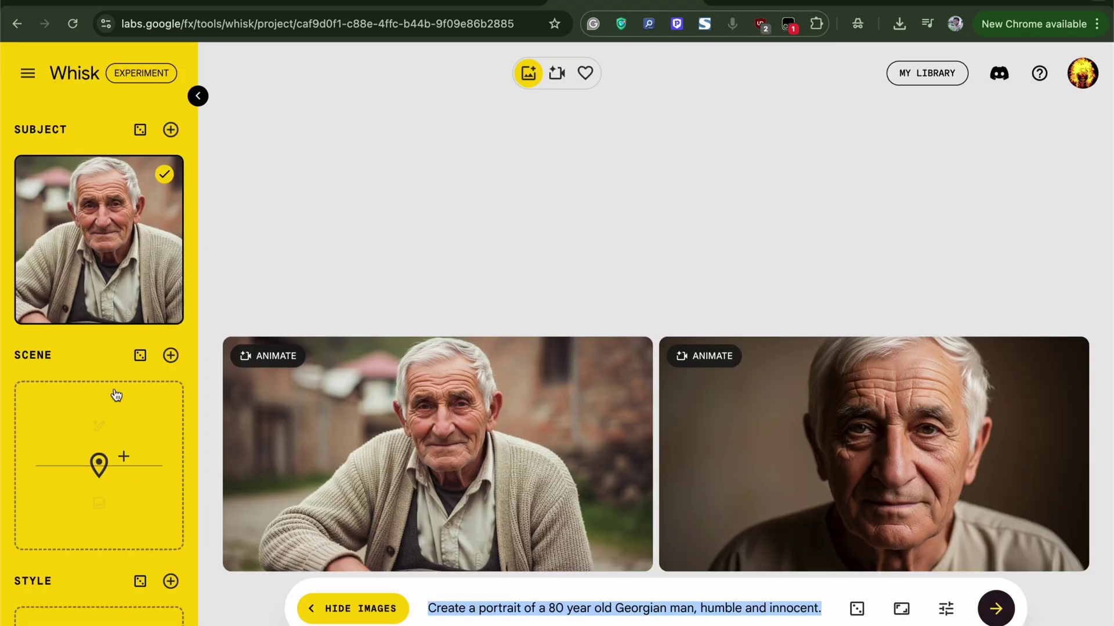
type("-")
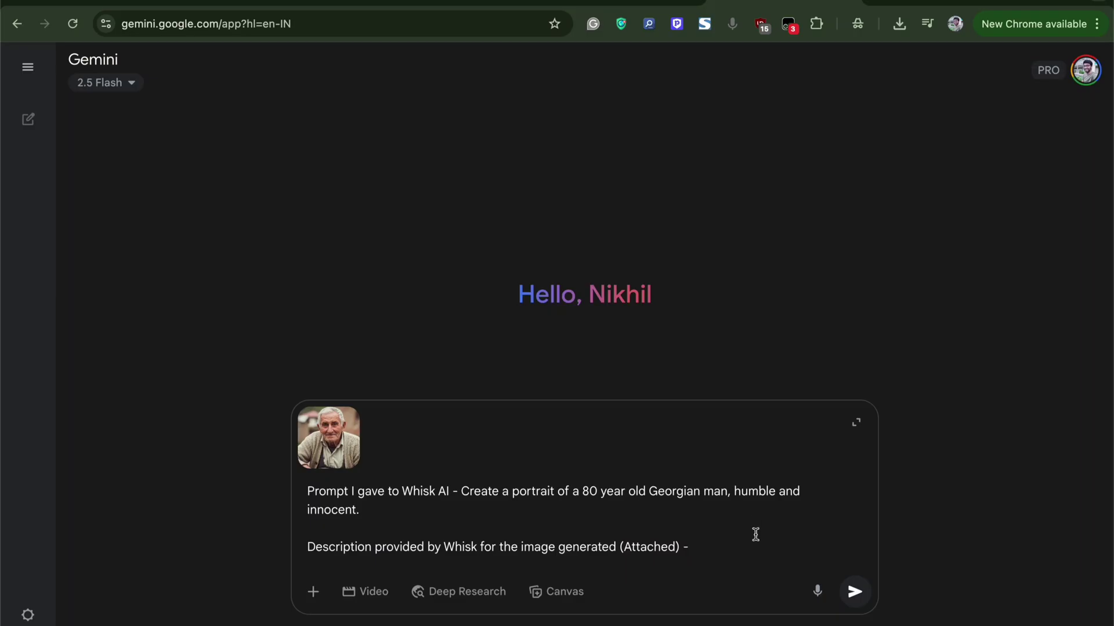
key("ctrl+v")
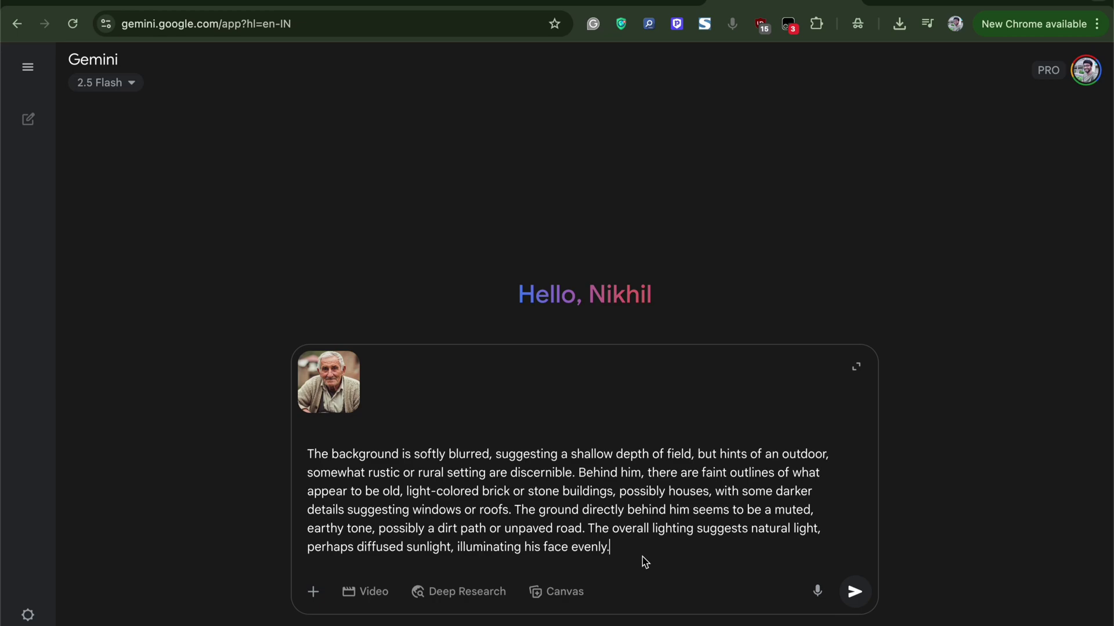
Step: Paste the Veo 3 request paragraph, prefixed with 'Based on the image and description.'
key("Return")
key("Return")
key("ctrl+v")
left_click(306, 511)
type("Based on ")
type("the image and description.")
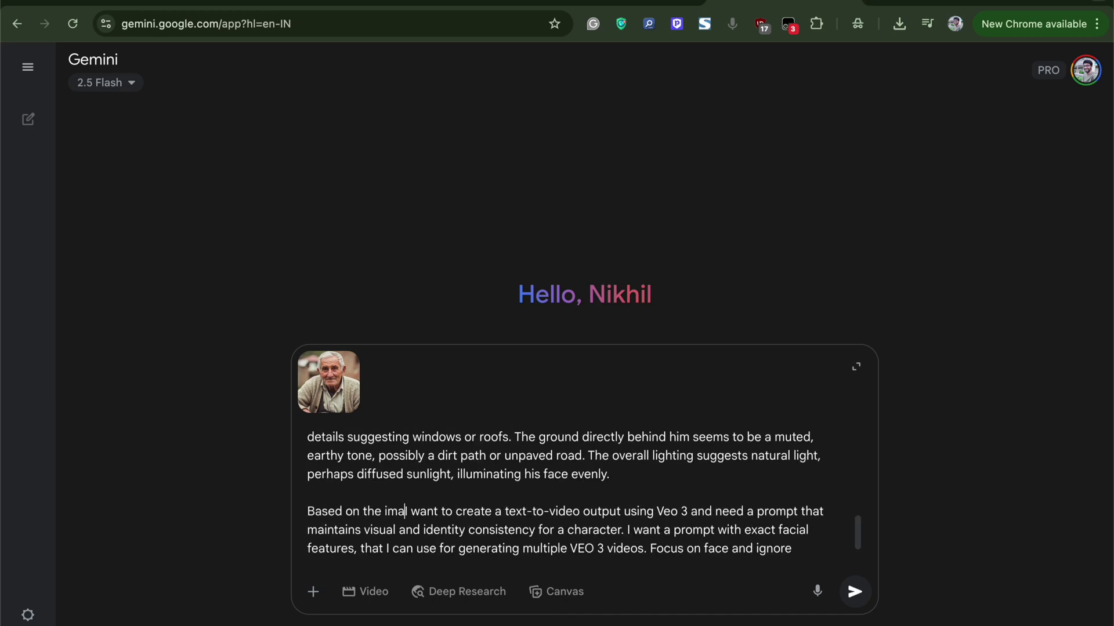
scroll(417, 462, "up", 5)
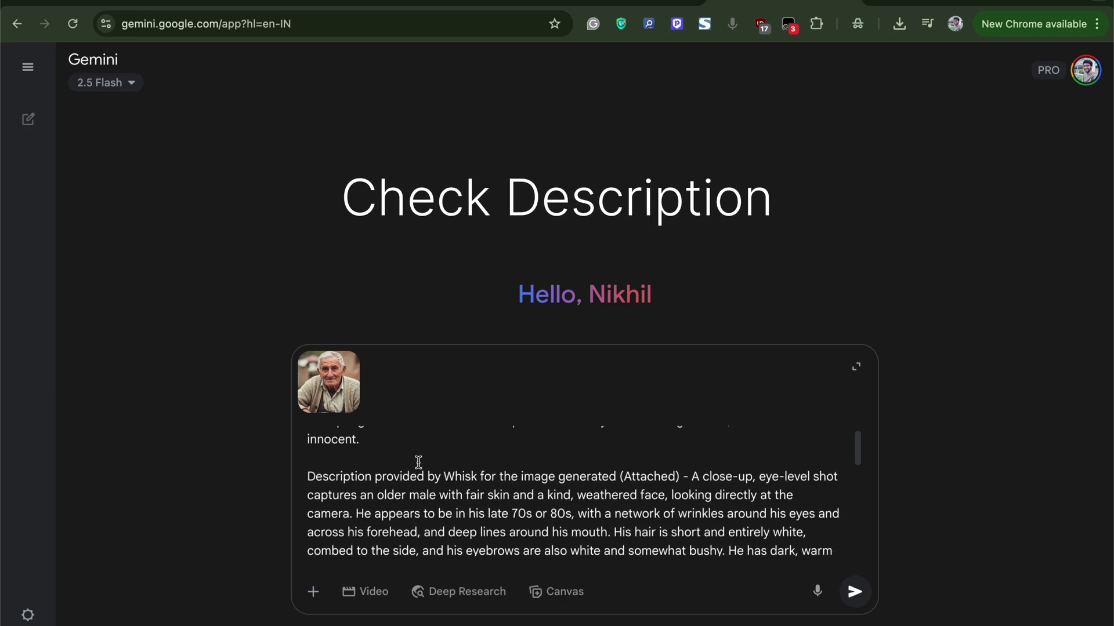
scroll(427, 466, "down", 5)
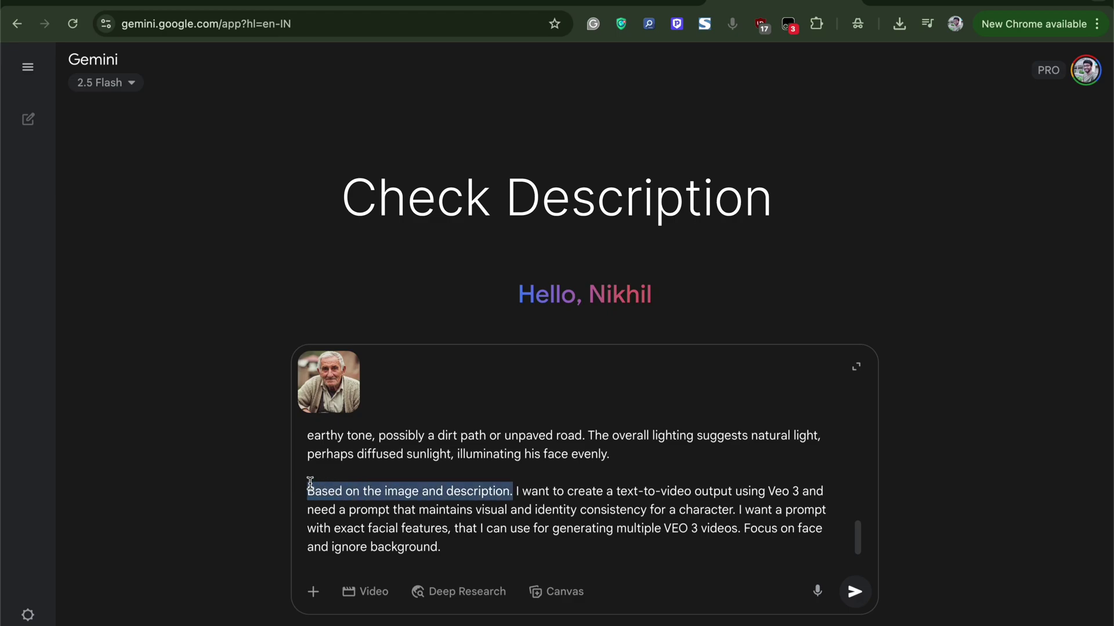
Step: Delete the 'Based on the image and description.' sentence and review the pasted prompt and face description
key("super+BackSpace")
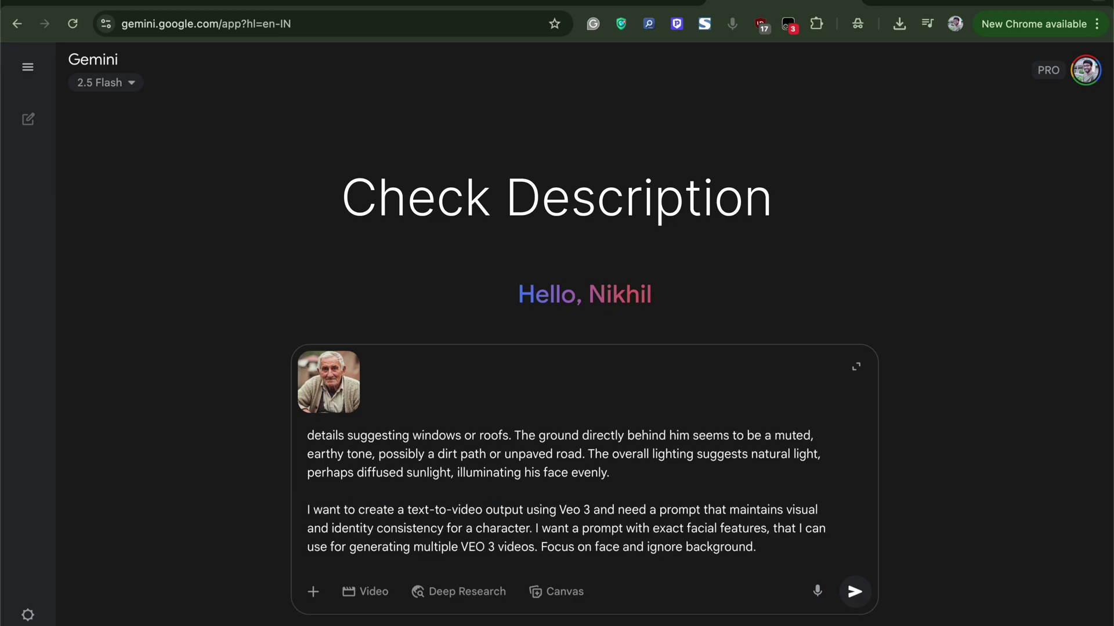
scroll(318, 474, "up", 10)
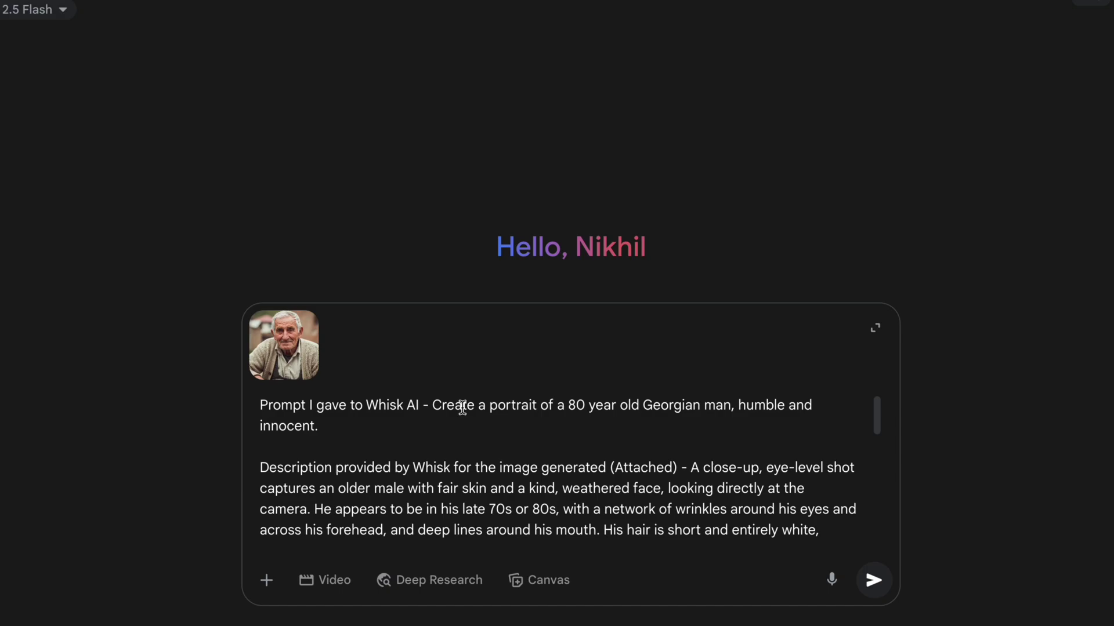
left_click_drag(431, 406, 446, 433)
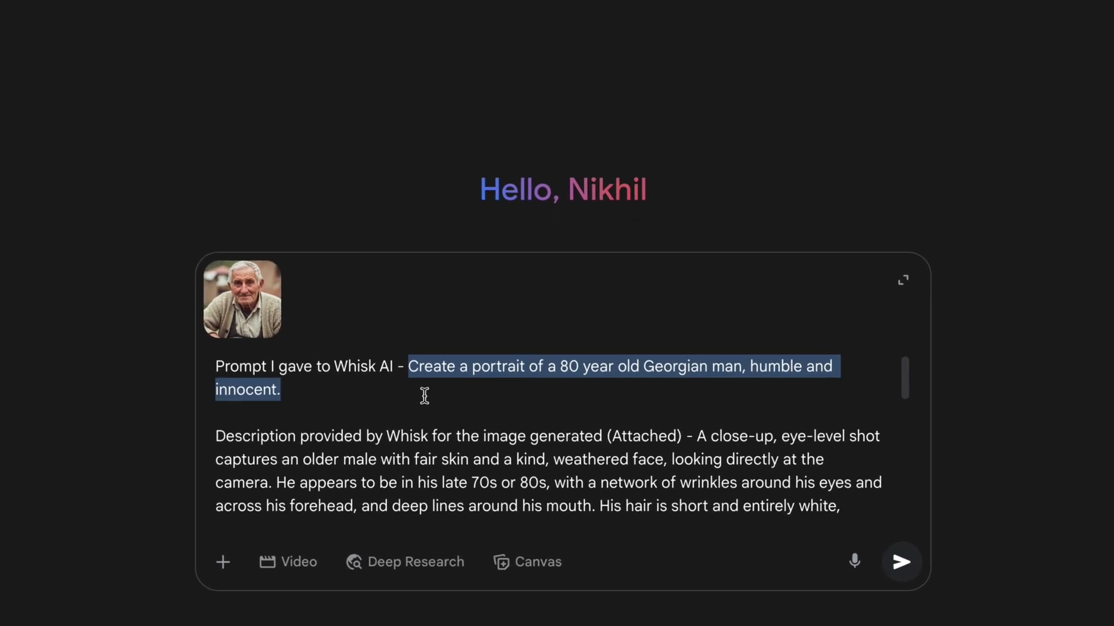
scroll(424, 396, "down", 3)
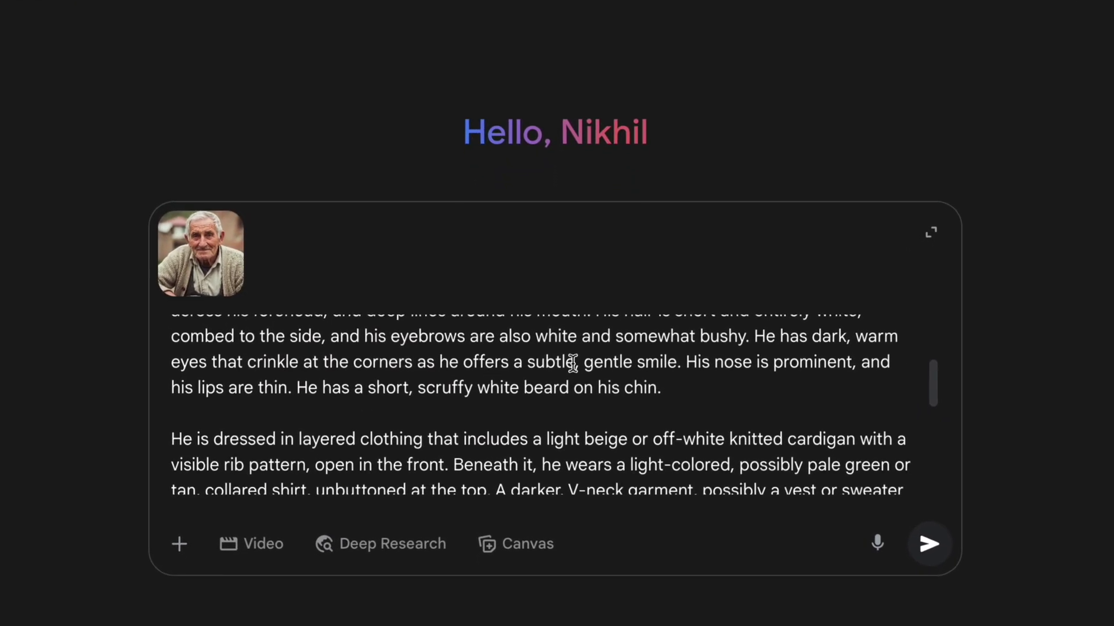
scroll(572, 364, "up", 3)
left_click(562, 396)
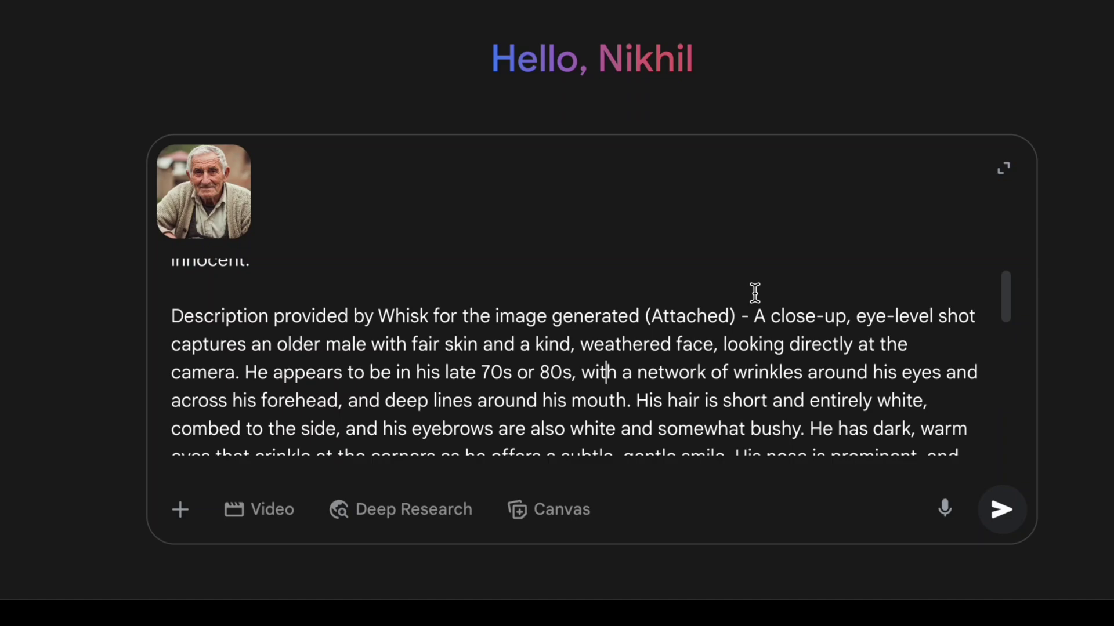
left_click_drag(753, 316, 755, 388)
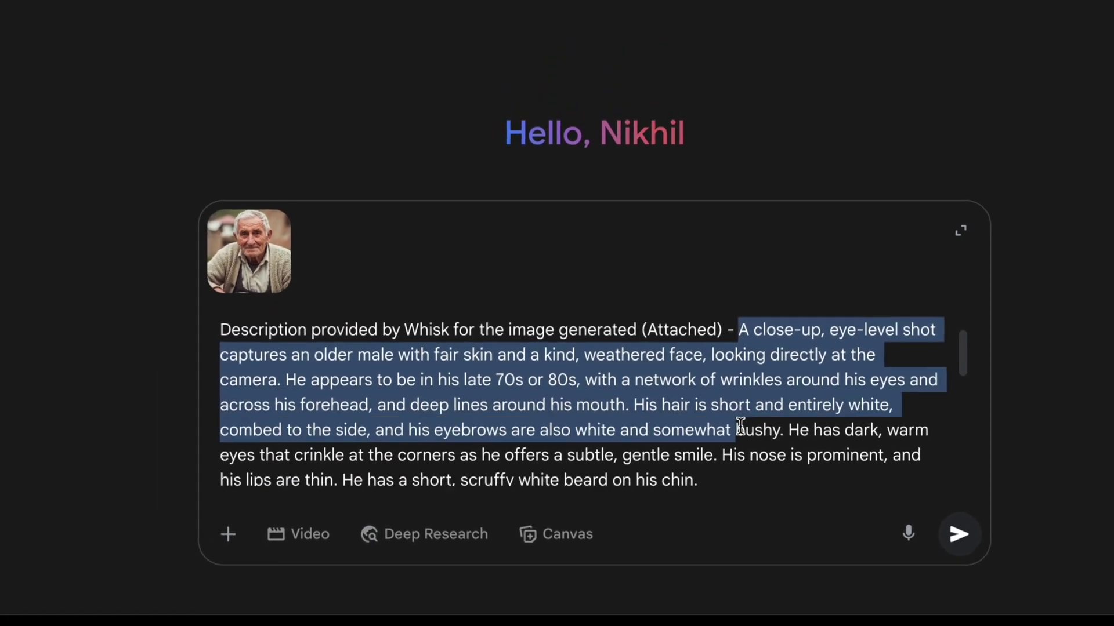
left_click_drag(740, 428, 740, 425)
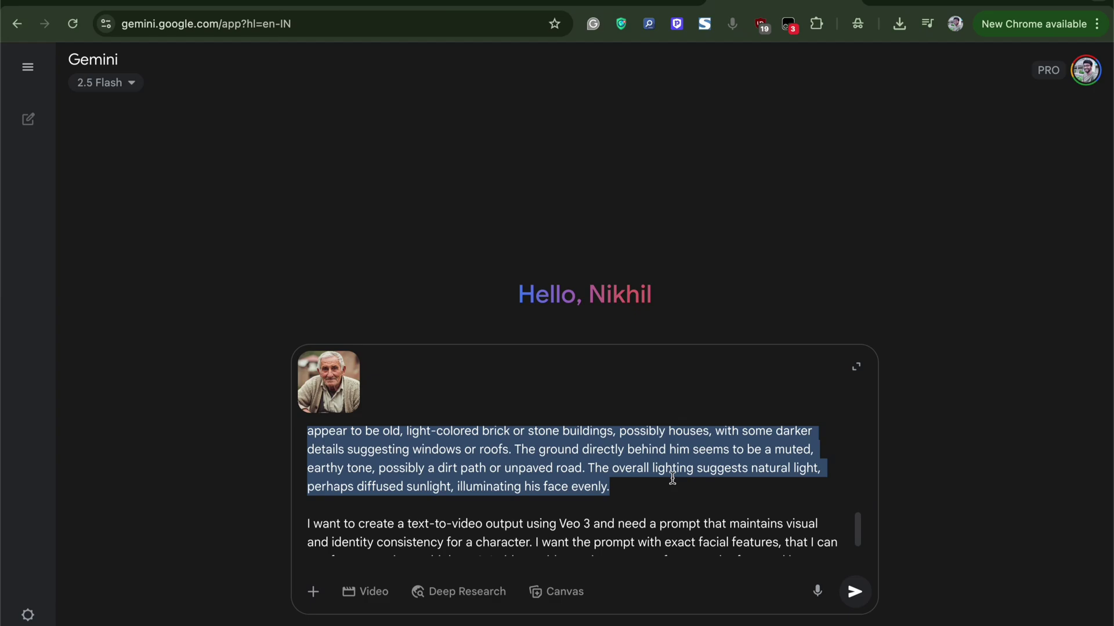
scroll(672, 479, "down", 1)
left_click(620, 510)
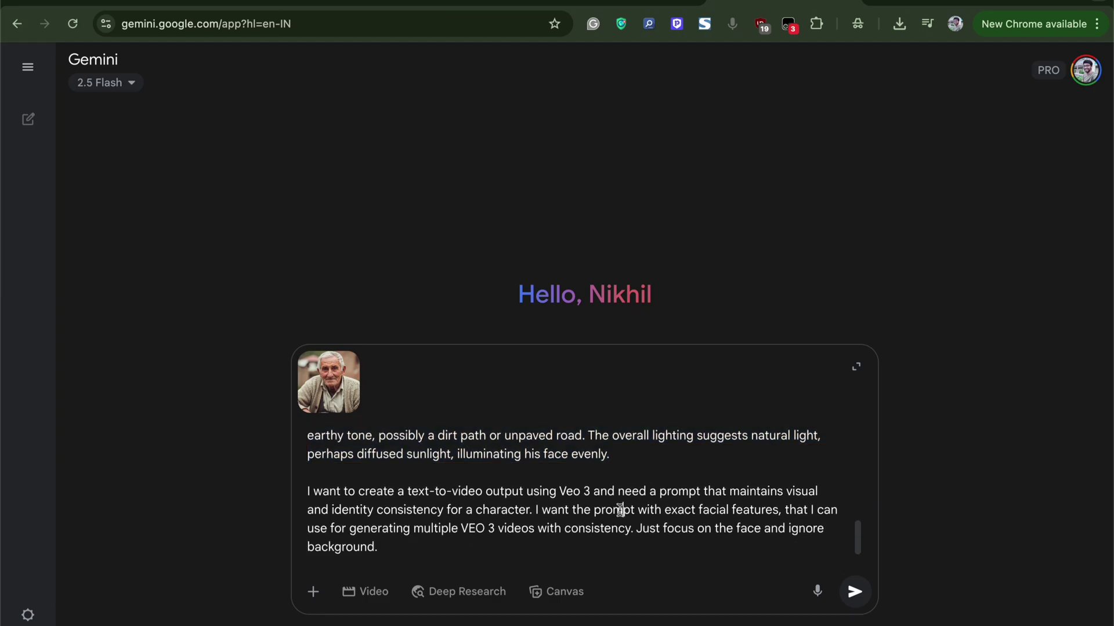
left_click(301, 491)
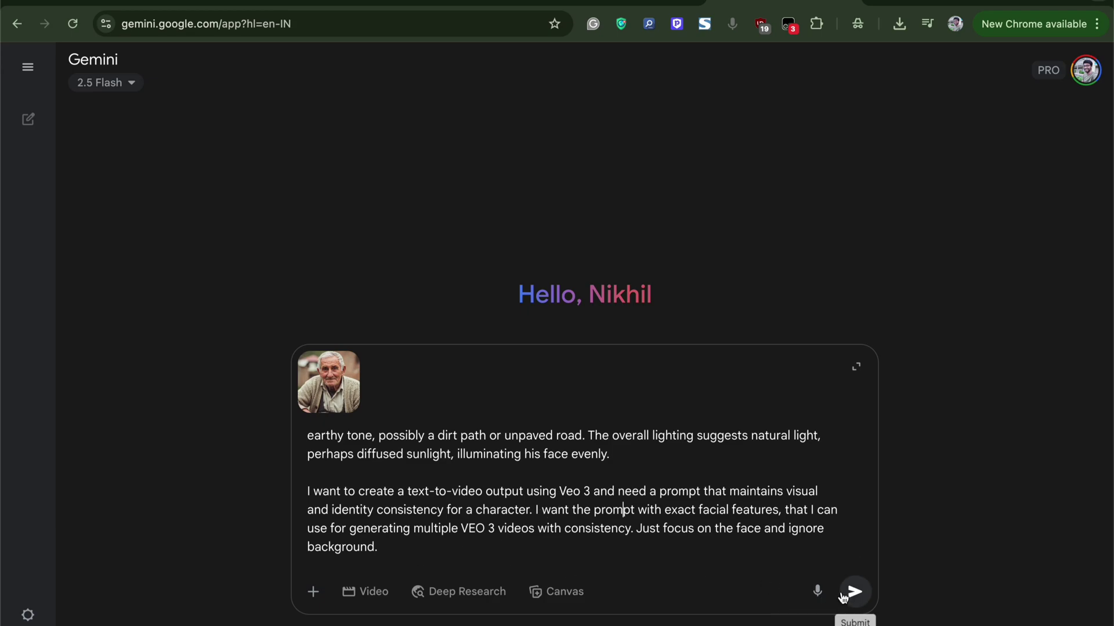
Step: Send the portrait message, then begin a follow-up naming the character Anchor and requesting a core voice
left_click(854, 591)
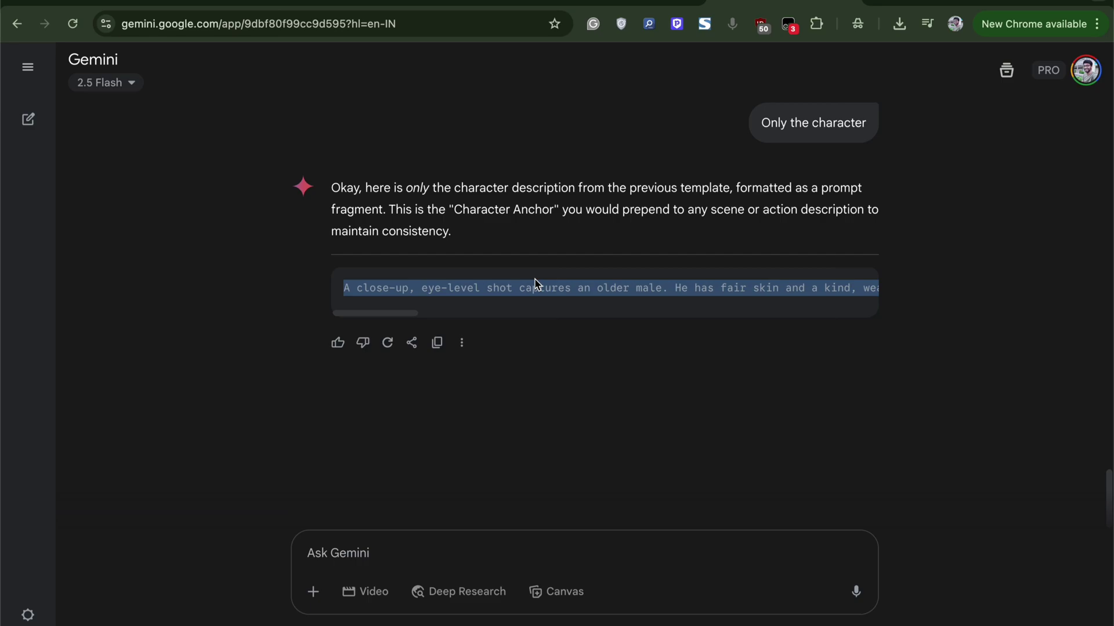
left_click(536, 326)
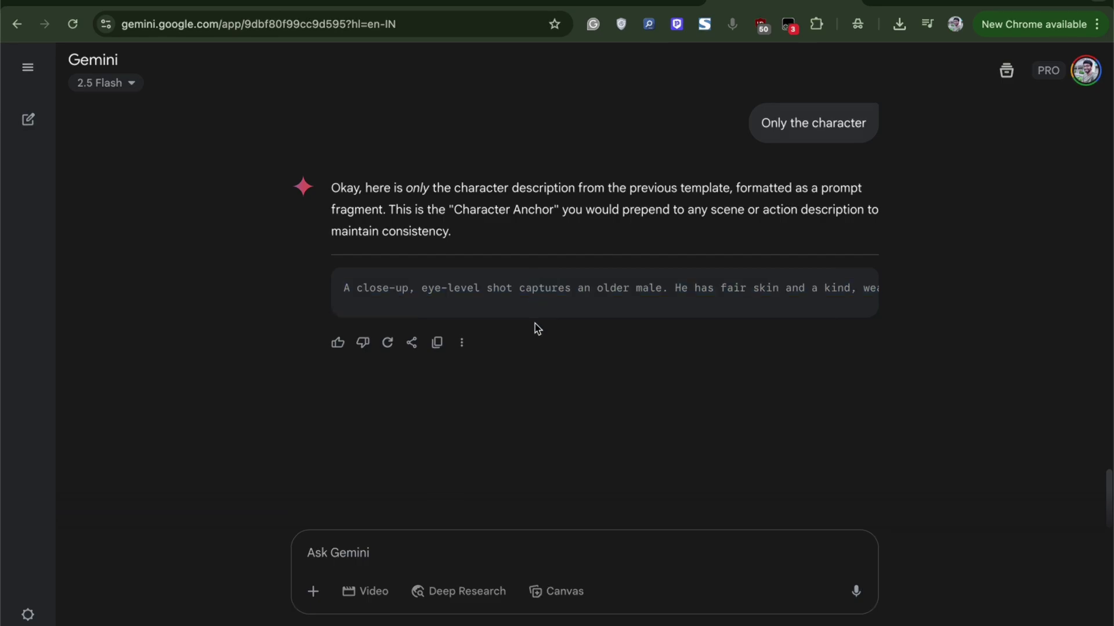
left_click(388, 555)
type("Let me name the character Anchor, now create a core voice for Ancho")
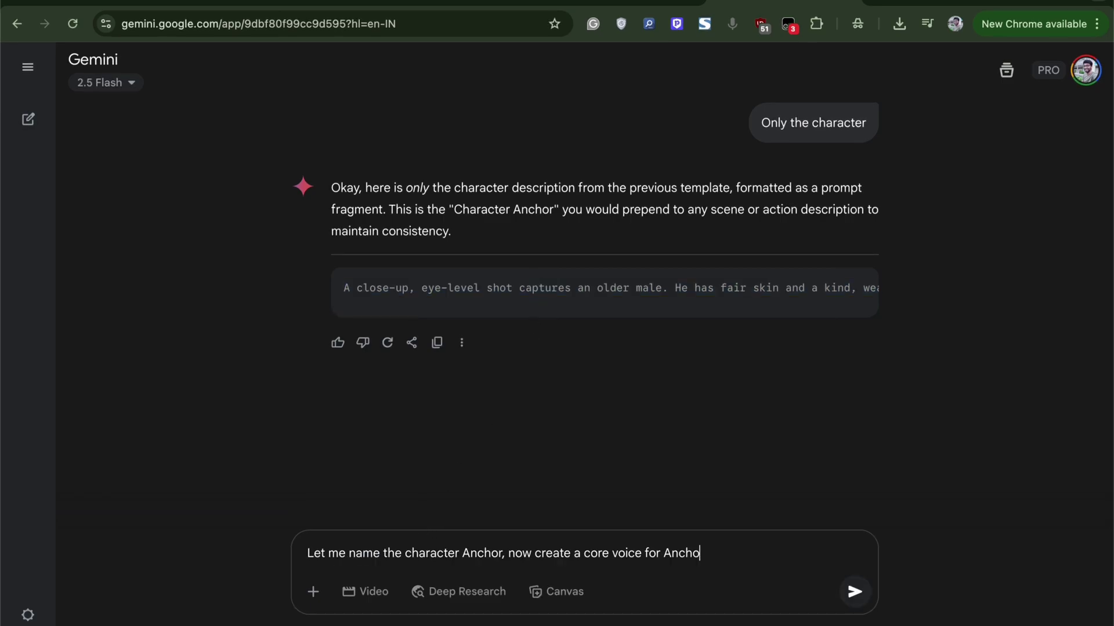
type("r that sounds same")
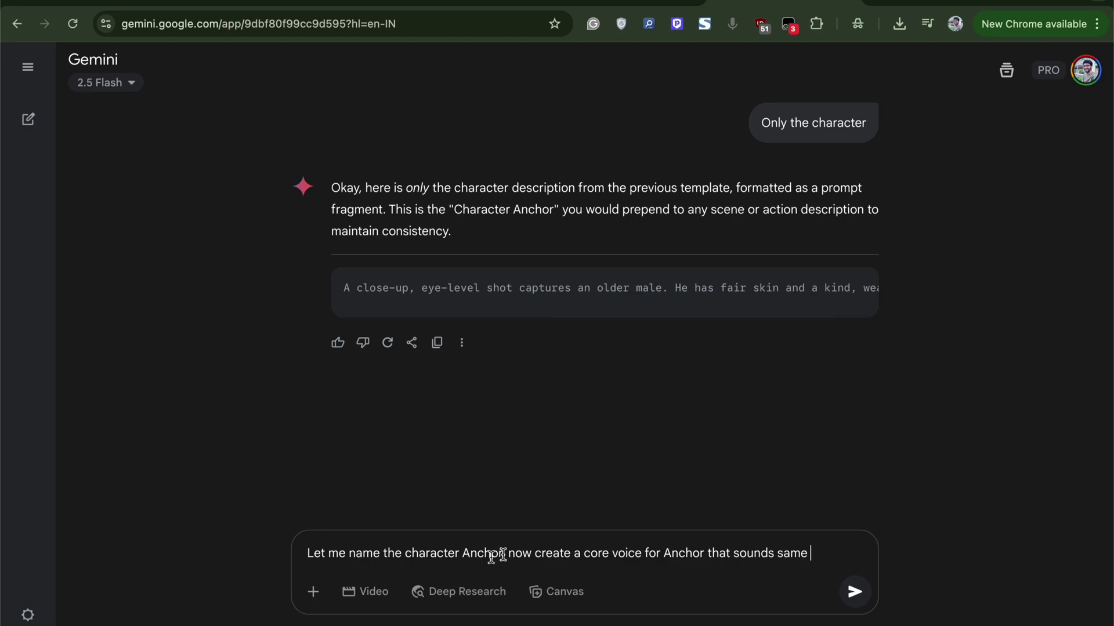
Step: Send the request for Anchor's core voice prompt that sounds the same in every generated video
left_click(644, 556)
type("prompt m")
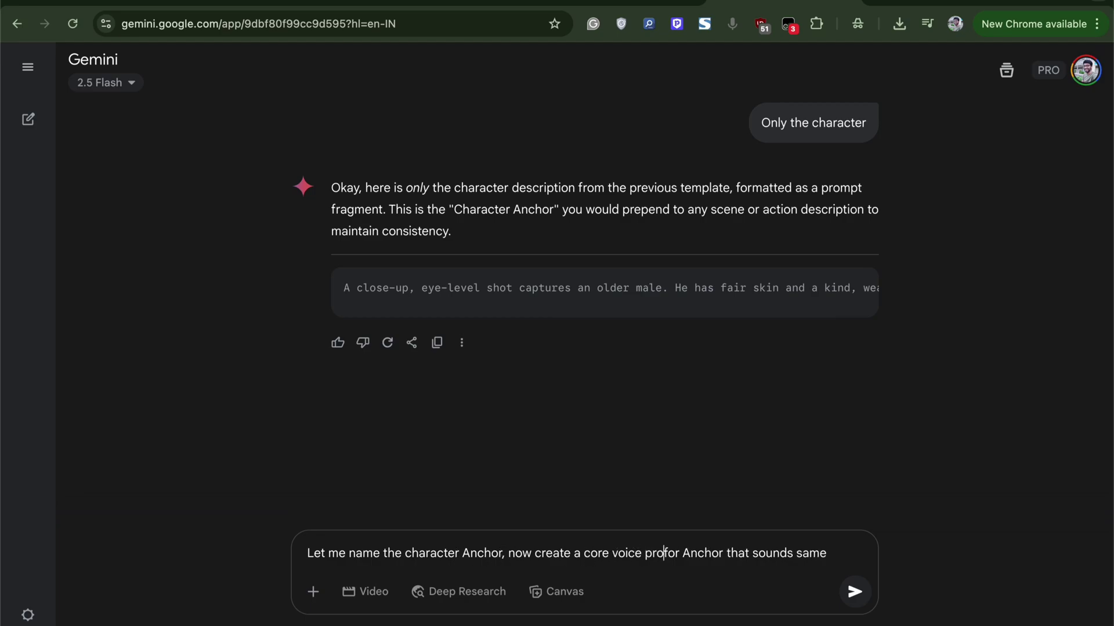
key("BackSpace")
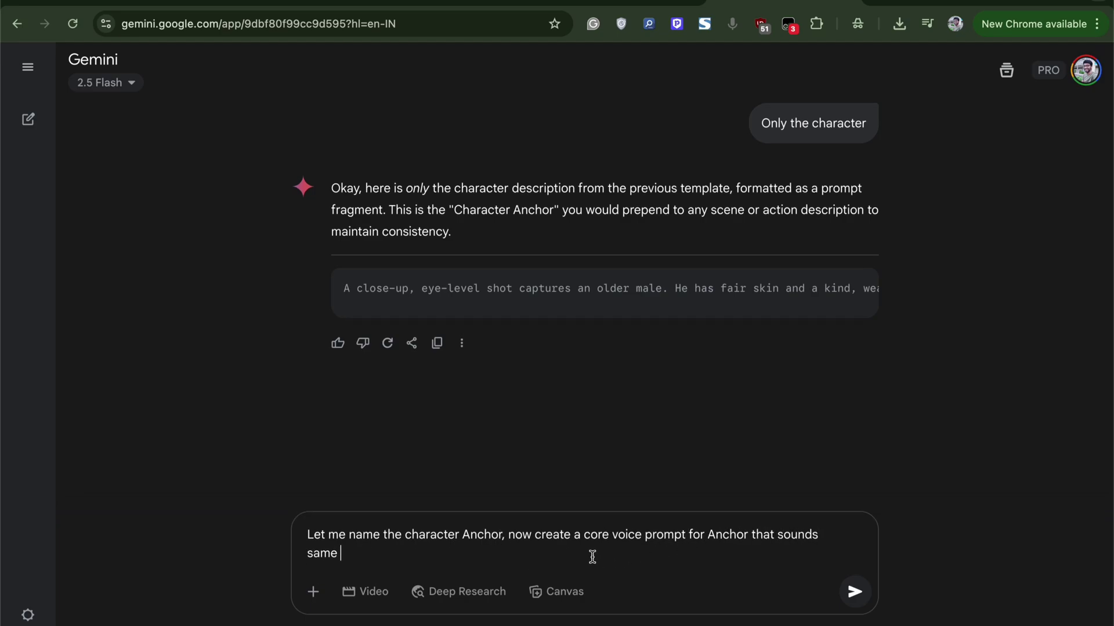
type("for every video generated")
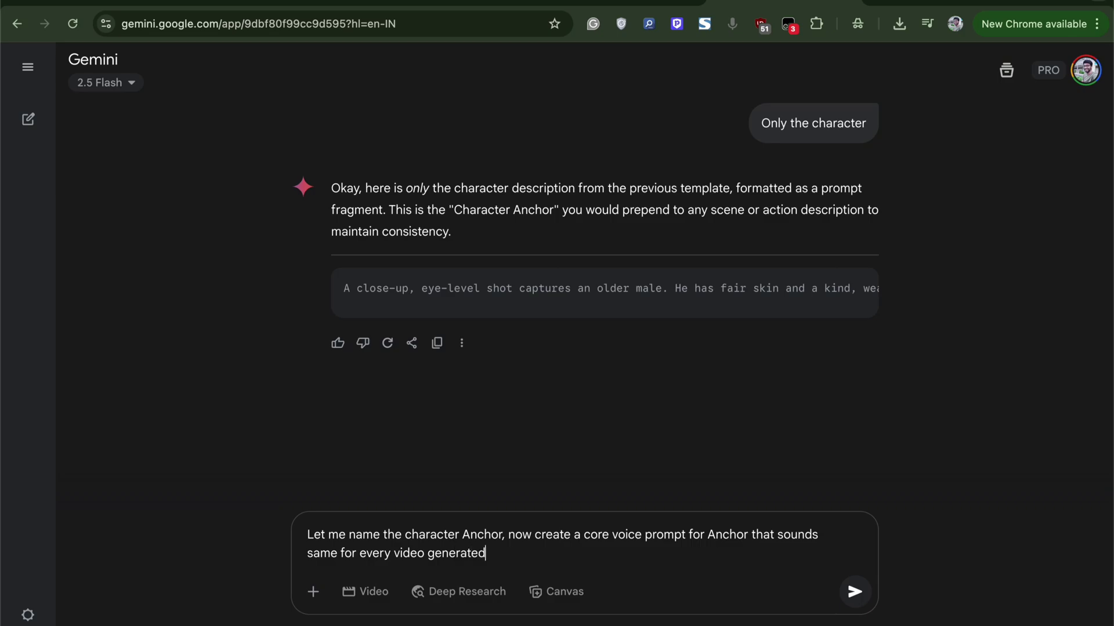
key("Return")
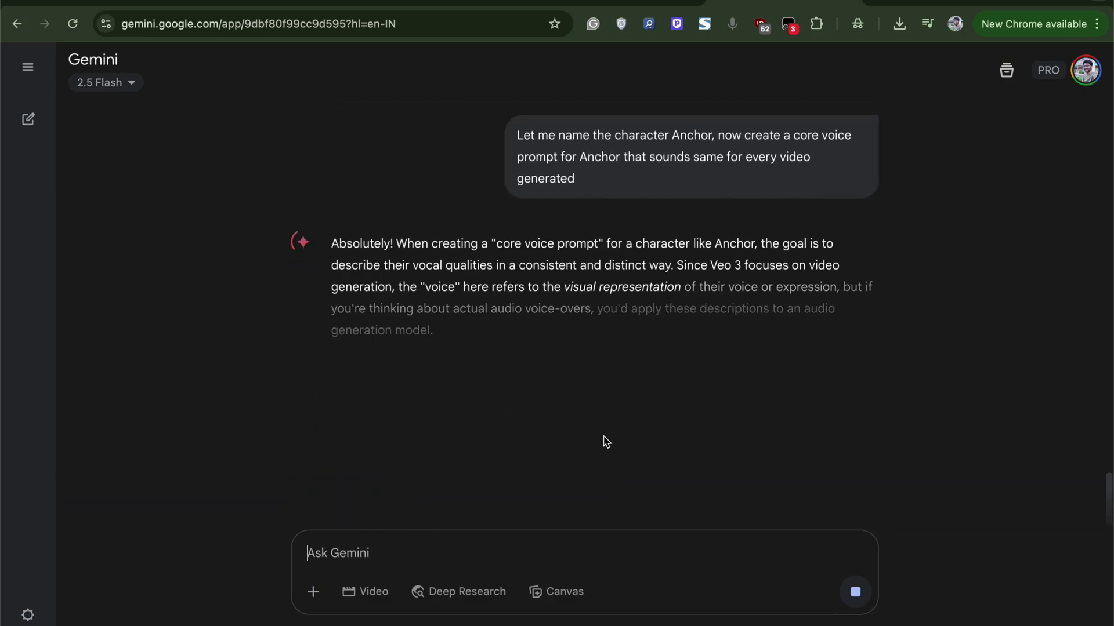
scroll(605, 331, "down", 3)
scroll(580, 326, "right", 5)
scroll(586, 326, "left", 5)
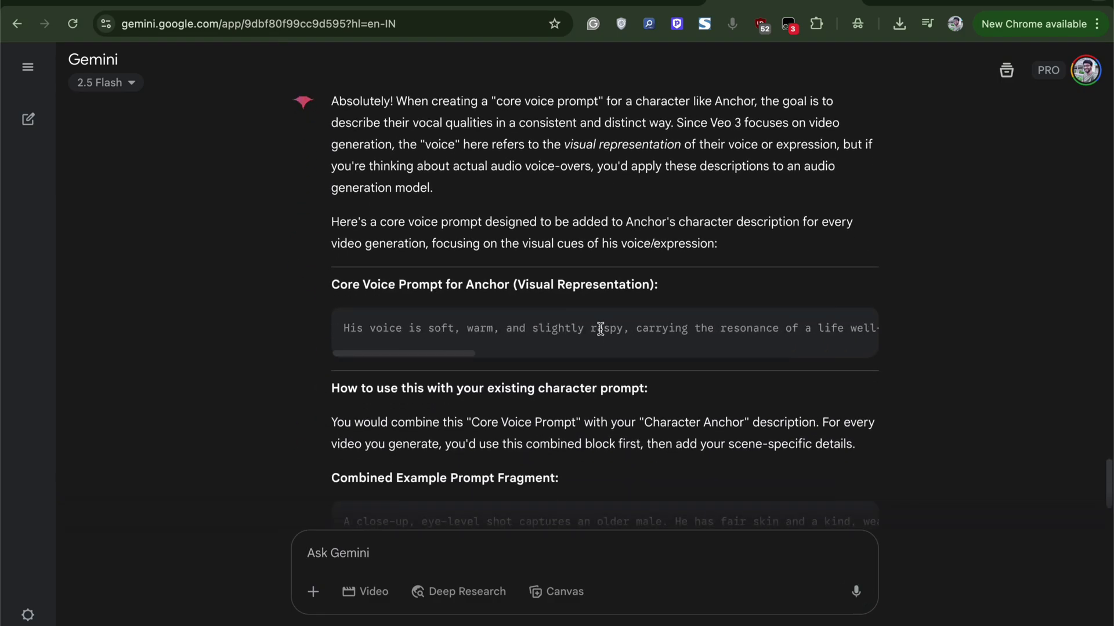
Step: Ask Gemini to 'Create the prompt for cinematic camera set up 35mm'
triple_click(594, 331)
type("Create the prompt for cinematic camera set up")
type(" 35")
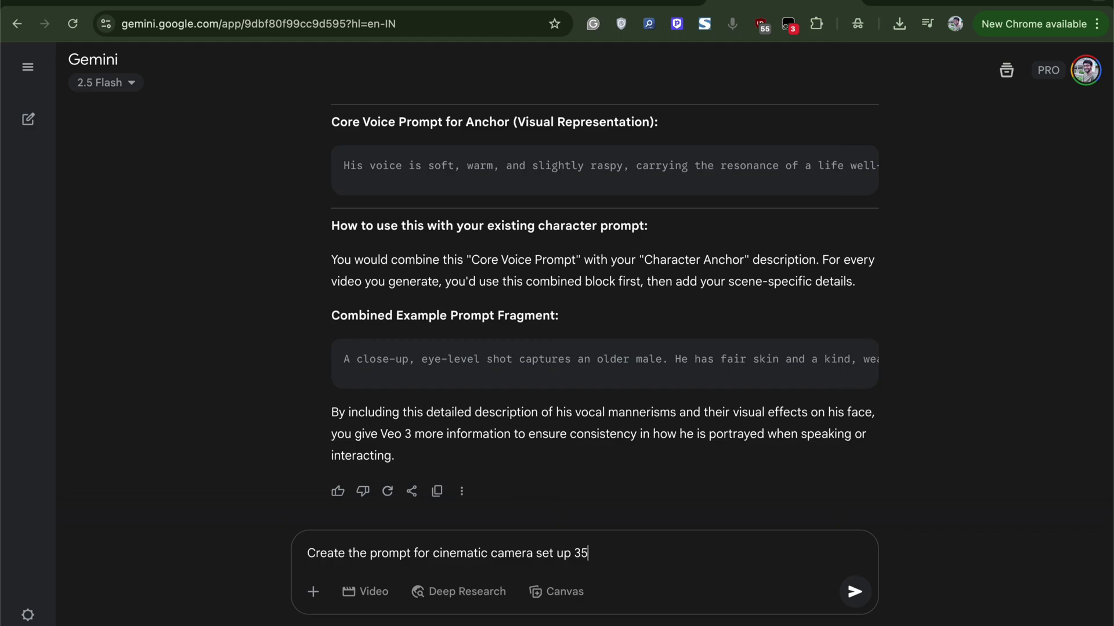
type("mm")
key("Return")
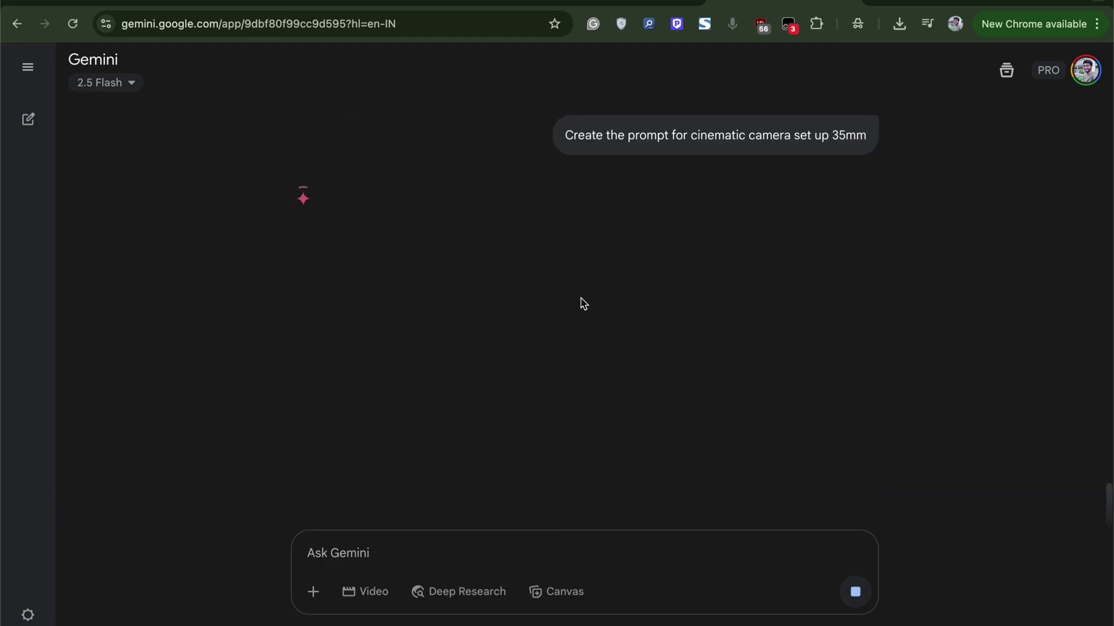
Step: Have Gemini 'List all three prompts below' and select the Anchor visual prompt text
triple_click(480, 368)
left_click(375, 554)
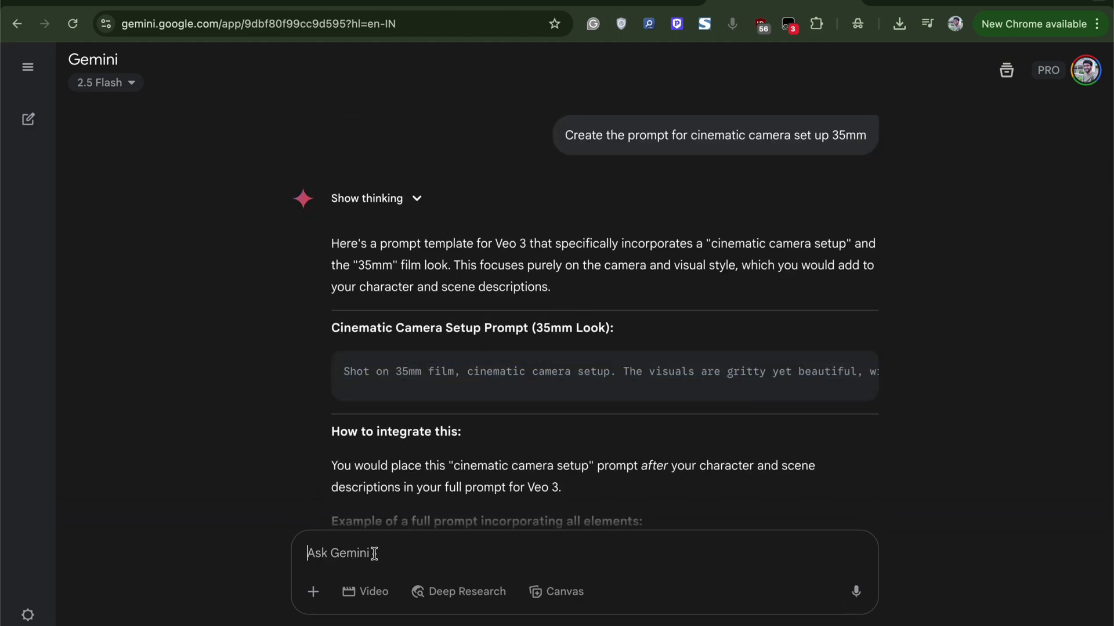
type("List all three prompts below")
key("Return")
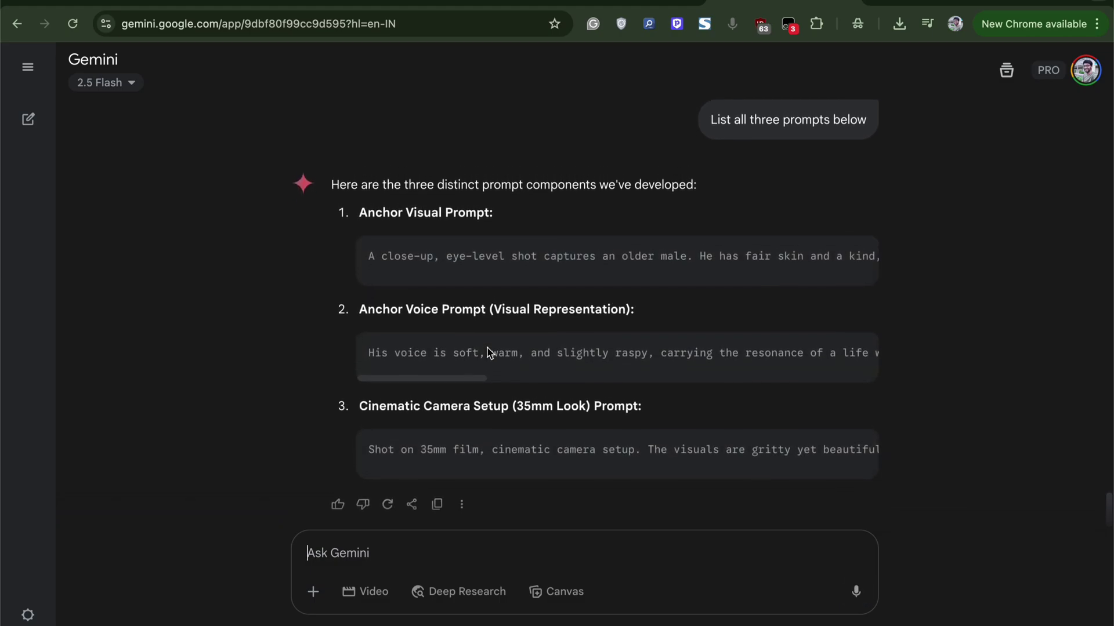
left_click_drag(359, 213, 493, 213)
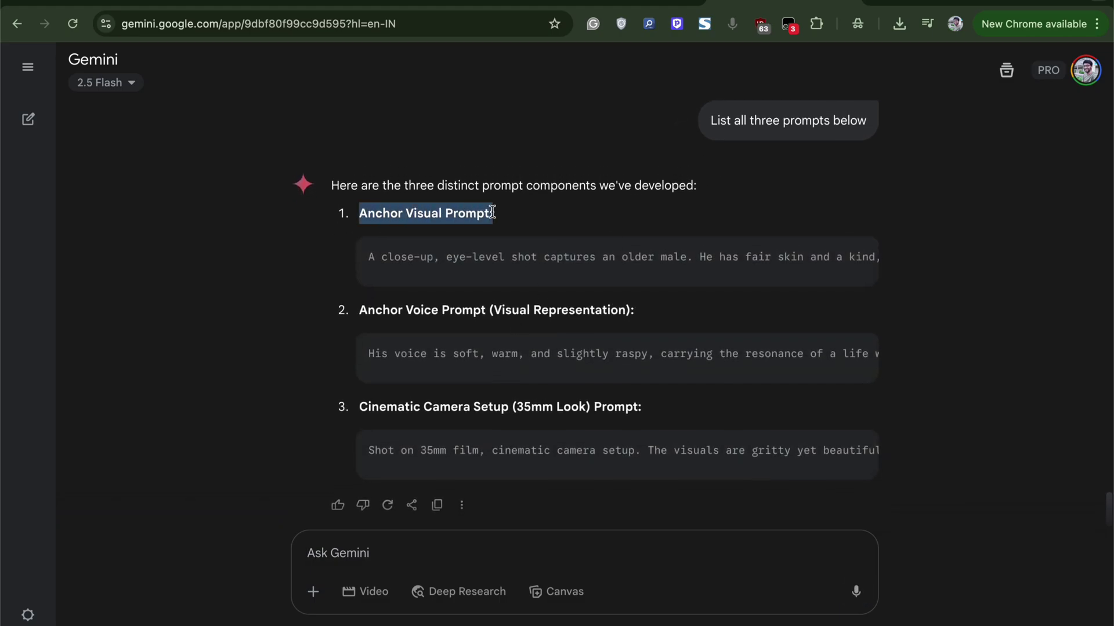
left_click_drag(351, 319, 683, 315)
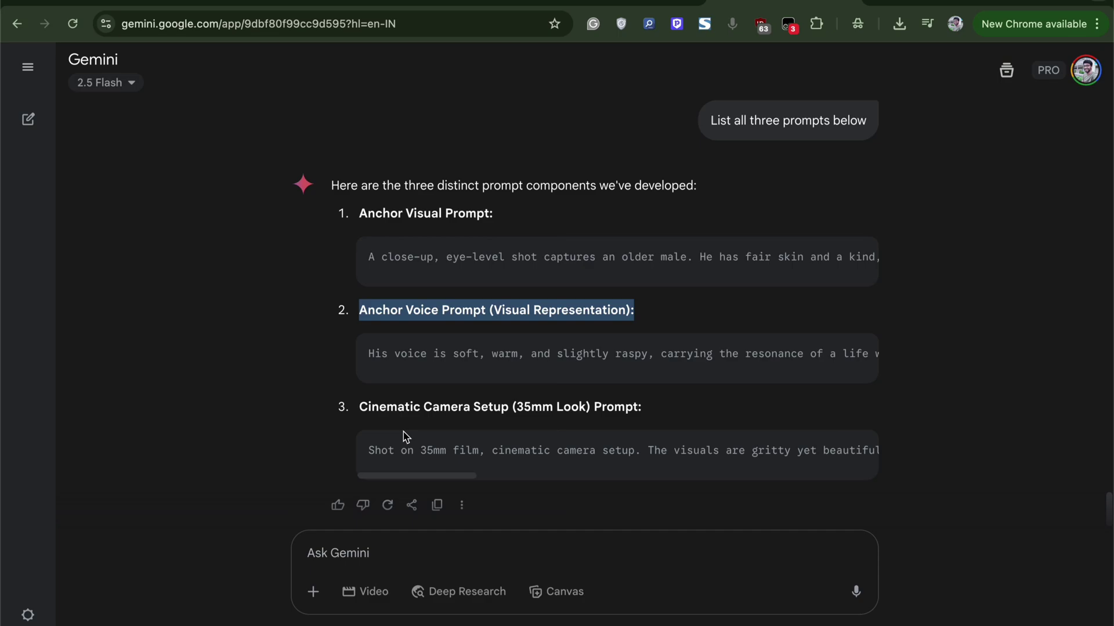
left_click(250, 327)
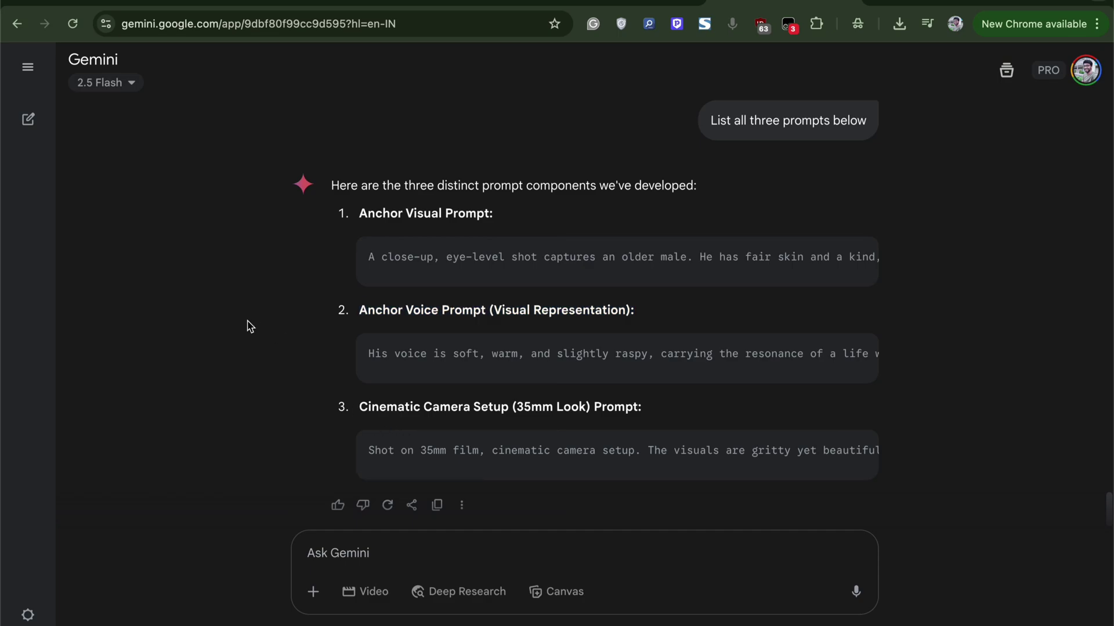
triple_click(439, 251)
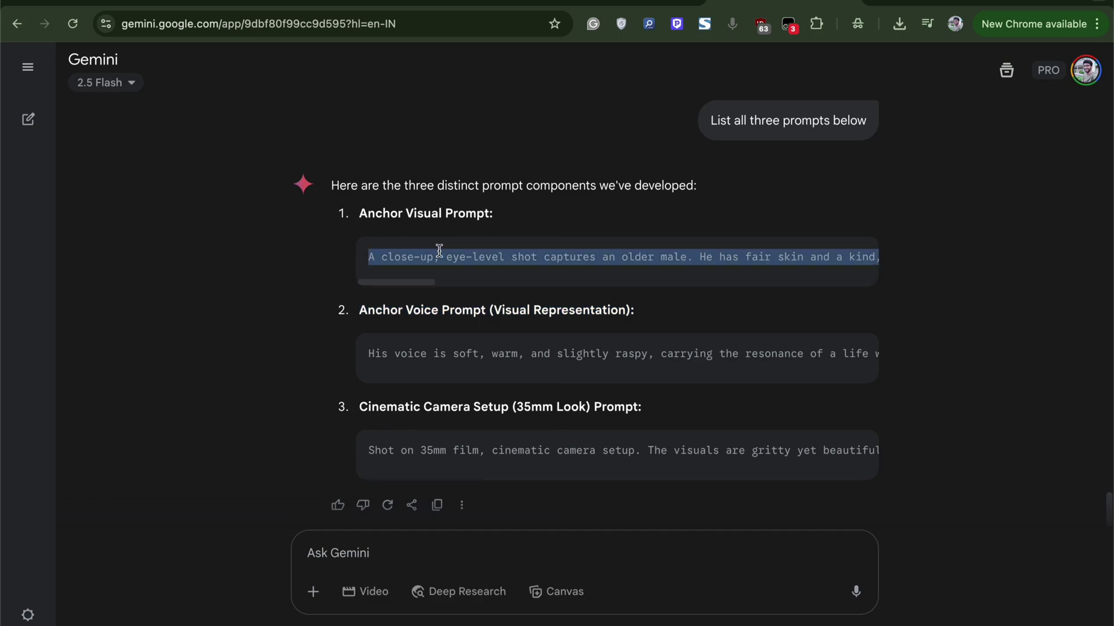
left_click(480, 2)
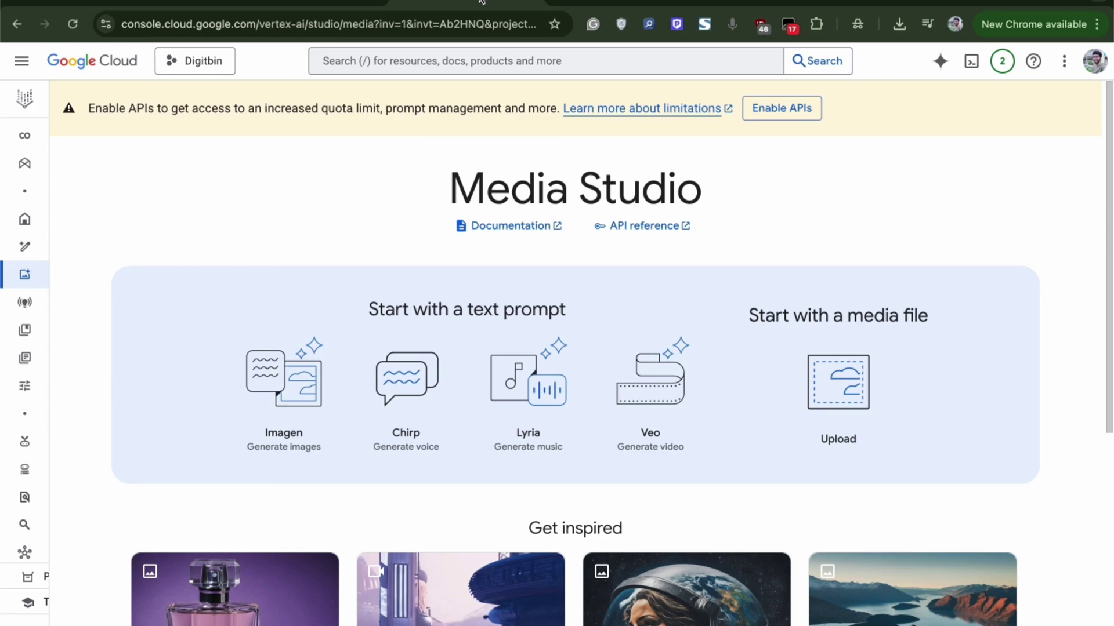
Step: Open Veo in Media Studio and paste Anchor's visual prompt, labelled 'Anchor Visual:'
left_click(650, 401)
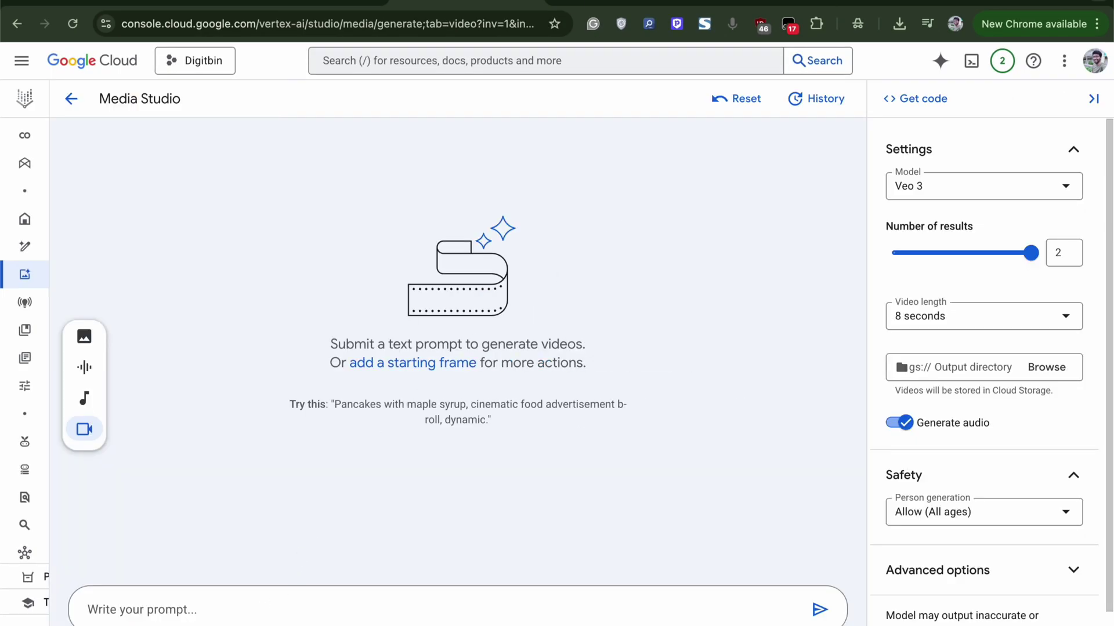
left_click(236, 611)
type("A close-up, eye-level shot captures an older male. He has fair skin and a kind, weathered face, appearing to be in his late 70s or 80s, with a network of wrinkles around his eyes and across his forehead, and deep lines around his mouth. His hair is short and entirely white, combed to the side. His eyebrows are also white and somewhat bushy. He has dark, warm eyes that crinkle at the corners, and a prominent nose with thin lips. He has a short, scruffy white beard on his chin. His expression is subtle and gentle.")
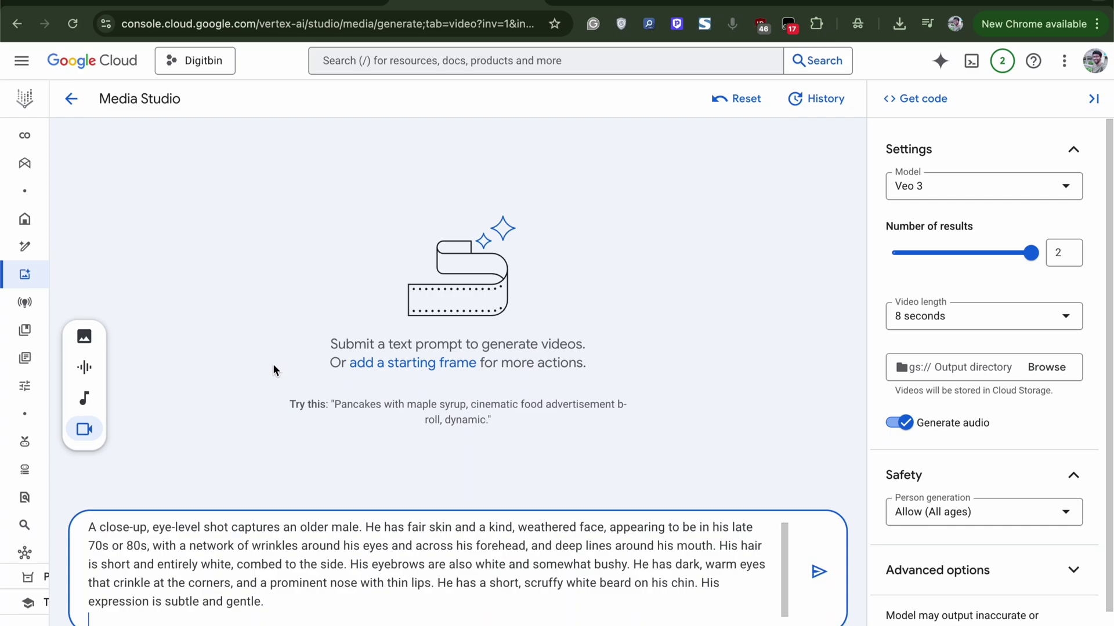
left_click(88, 527)
type("Anchor Visual:")
scroll(330, 596, "down", 1)
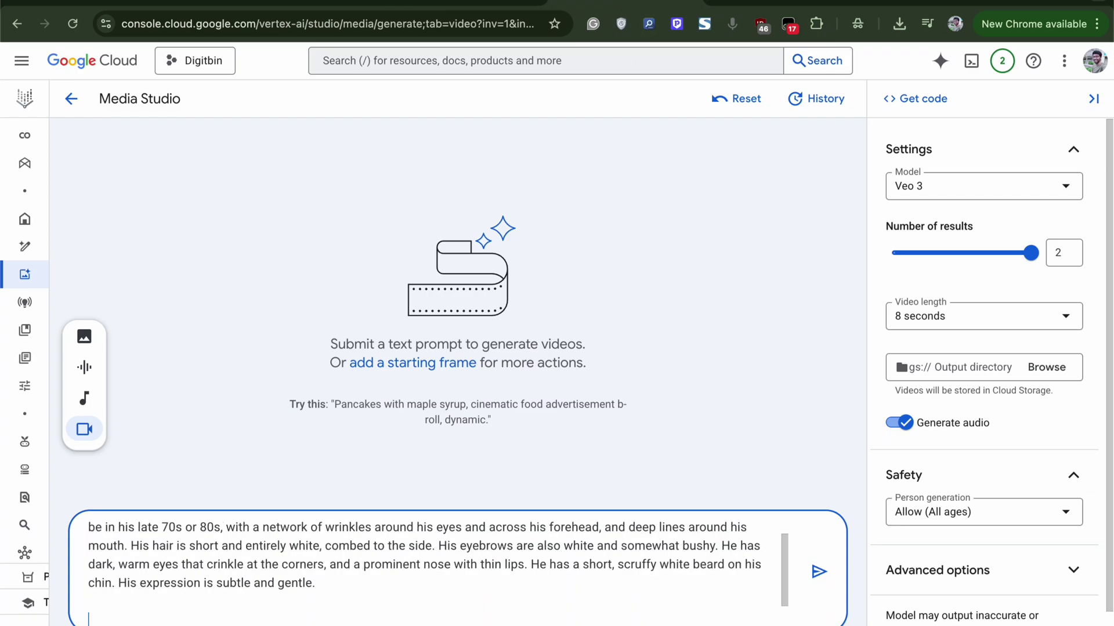
key("ctrl+Tab")
Step: Copy the 'Anchor Voice' heading into the Media Studio prompt, followed by a colon
left_click_drag(359, 310, 437, 310)
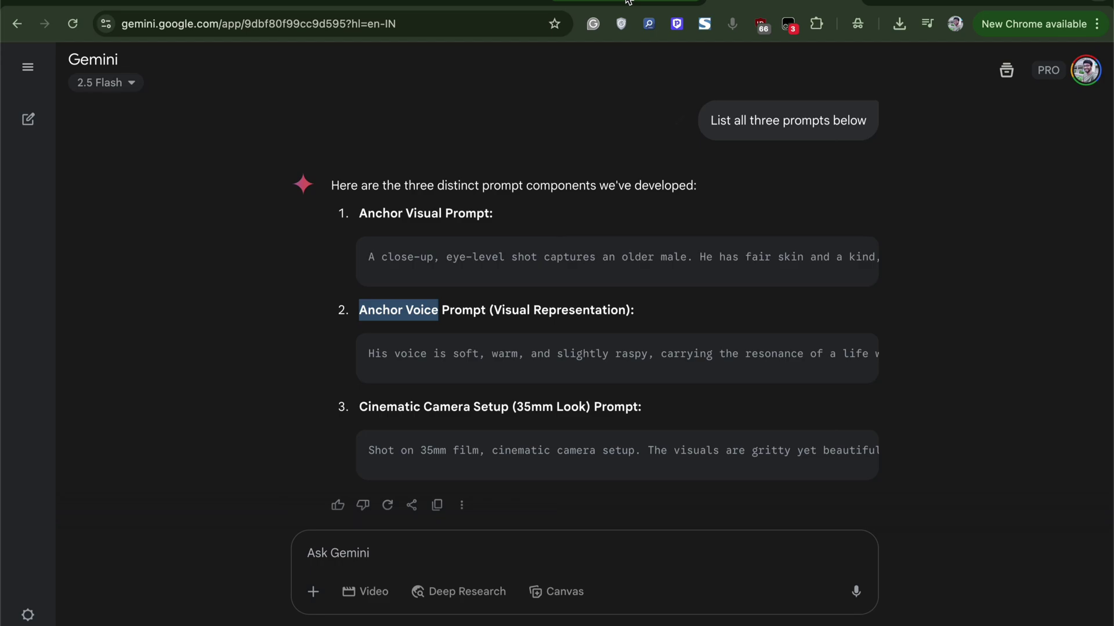
key("ctrl+c")
key("ctrl+Tab")
key("ctrl+v")
type(":")
Step: Paste Anchor's voice prompt paragraph after the 'Anchor Voice:' label
key("ctrl+Tab")
triple_click(438, 353)
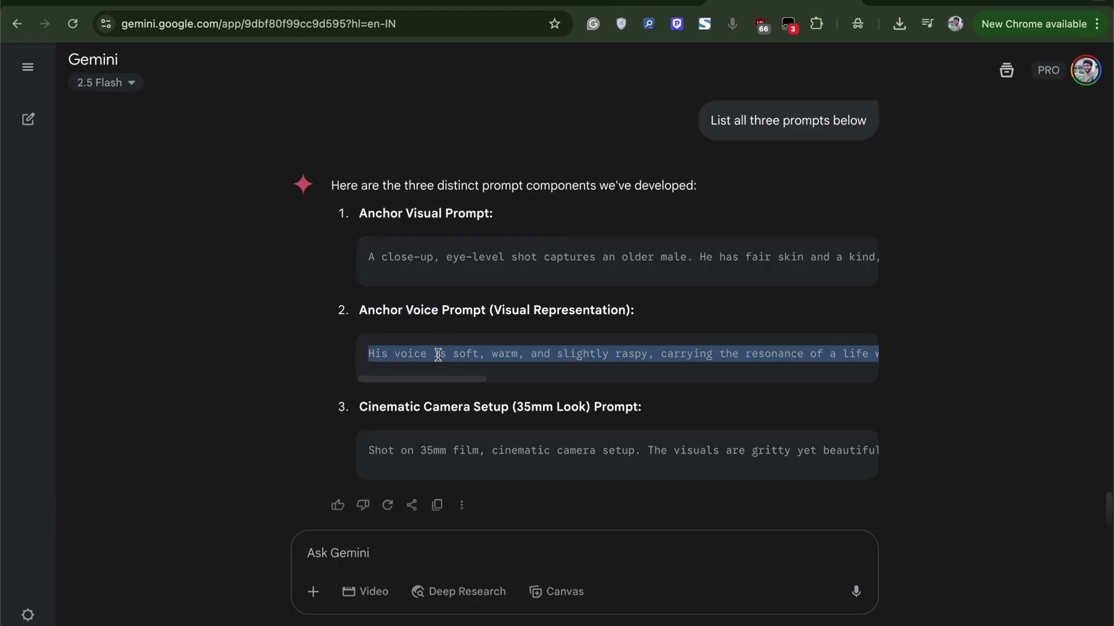
key("ctrl+c")
key("ctrl+Tab")
key("ctrl+v")
scroll(515, 576, "down", 1)
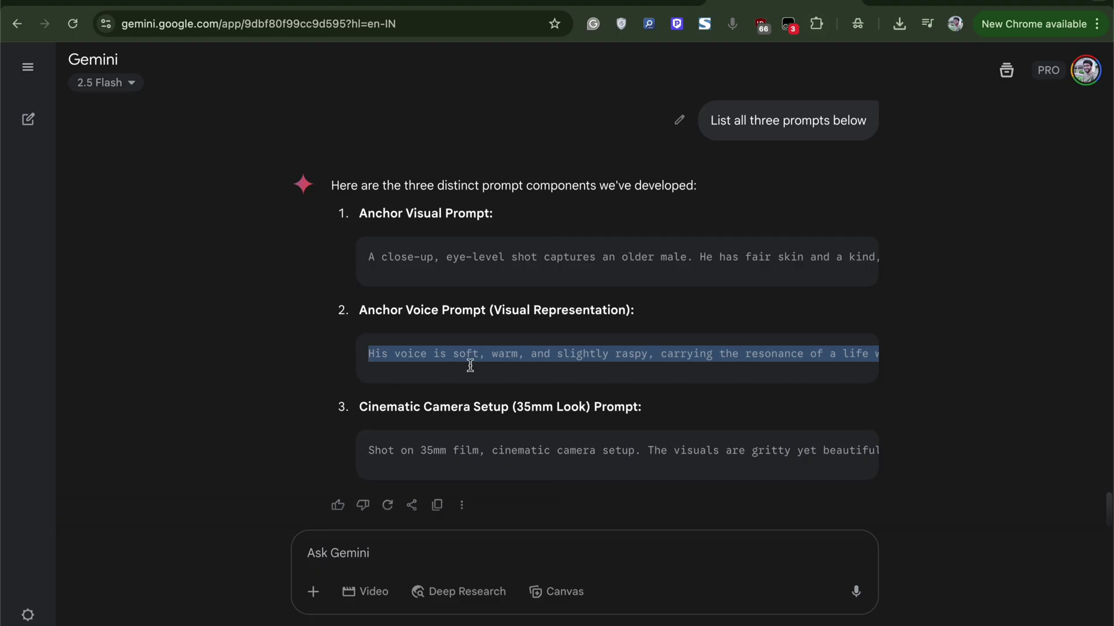
key("ctrl+Tab")
left_click_drag(369, 355, 508, 407)
Step: Paste the 'Cinematic Camera Setup' label and its 35mm camera paragraph into the Media Studio prompt
key("ctrl+c")
key("ctrl+Tab")
key("ctrl+v")
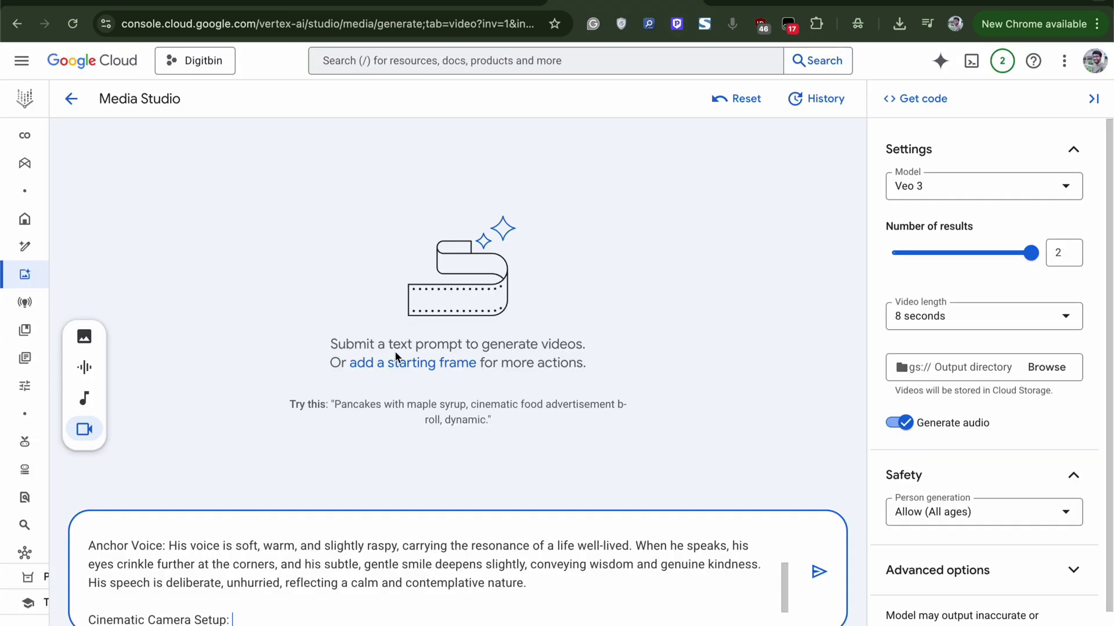
key("ctrl+shift+Tab")
triple_click(423, 451)
key("ctrl+c")
key("ctrl+Tab")
key("ctrl+v")
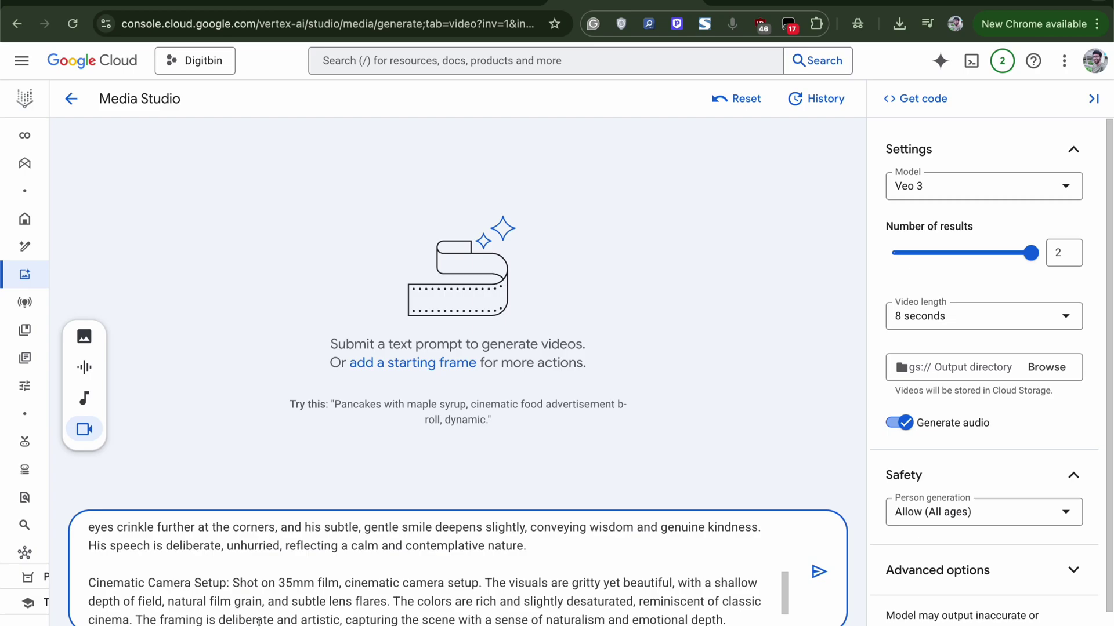
scroll(293, 540, "up", 5)
scroll(292, 545, "down", 5)
scroll(290, 542, "up", 4)
scroll(342, 559, "down", 4)
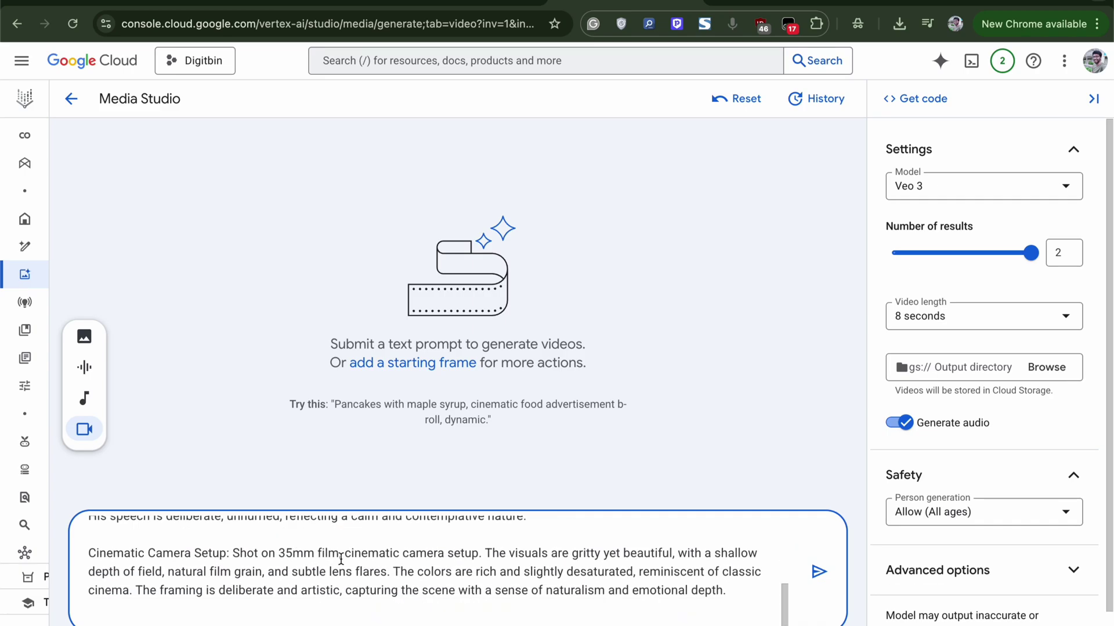
scroll(435, 568, "down", 1)
scroll(266, 591, "up", 5)
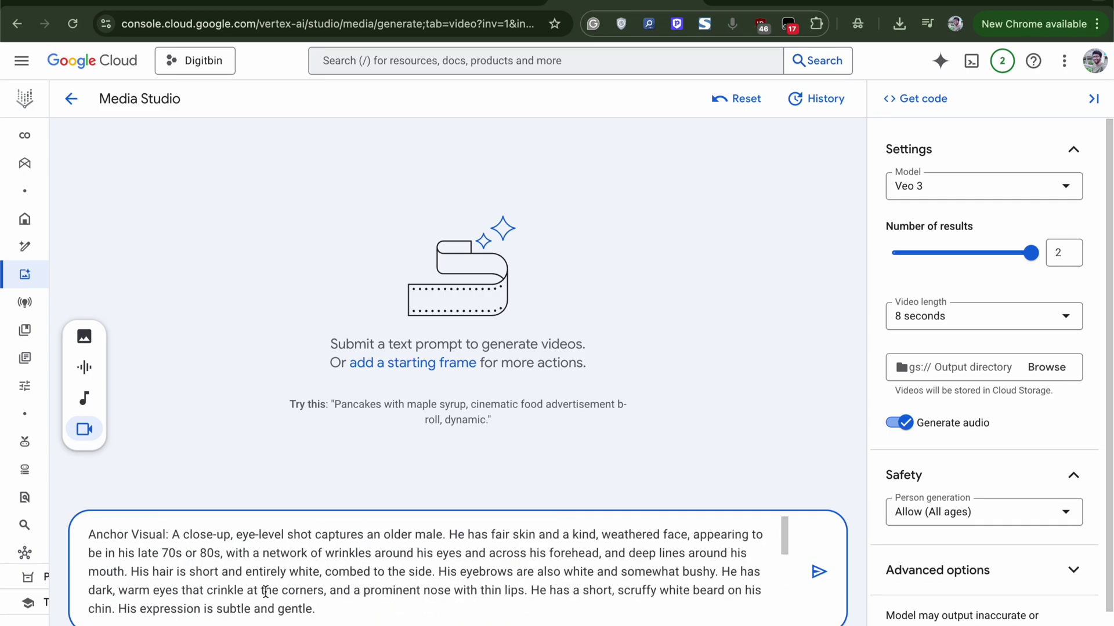
mouse_move(89, 533)
left_mouse_down()
mouse_move(168, 534)
mouse_move(88, 551)
left_mouse_up()
scroll(195, 551, "down", 5)
scroll(150, 557, "down", 3)
left_click_drag(231, 542, 88, 542)
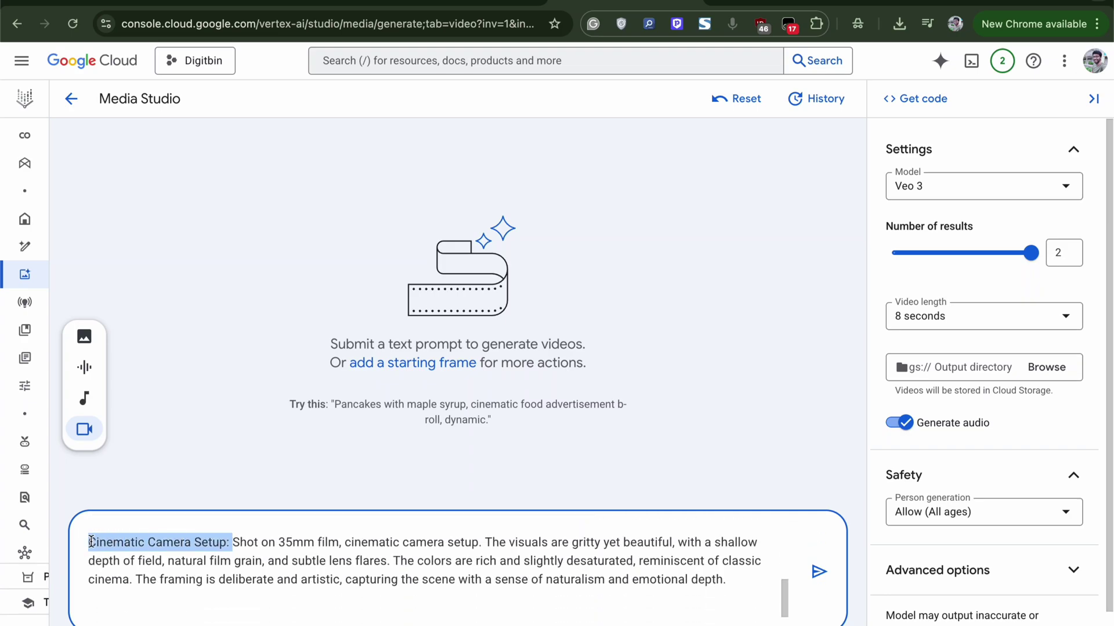
Step: Add the scene: Anchor in a minimalist studio saying "I cracked, consistency in VEO 3 with Whisk"
left_click(124, 615)
type("Anchor is sitting in a Minimilist studio and saying \"I cracked, consistency in VEO 3 with Whisk")
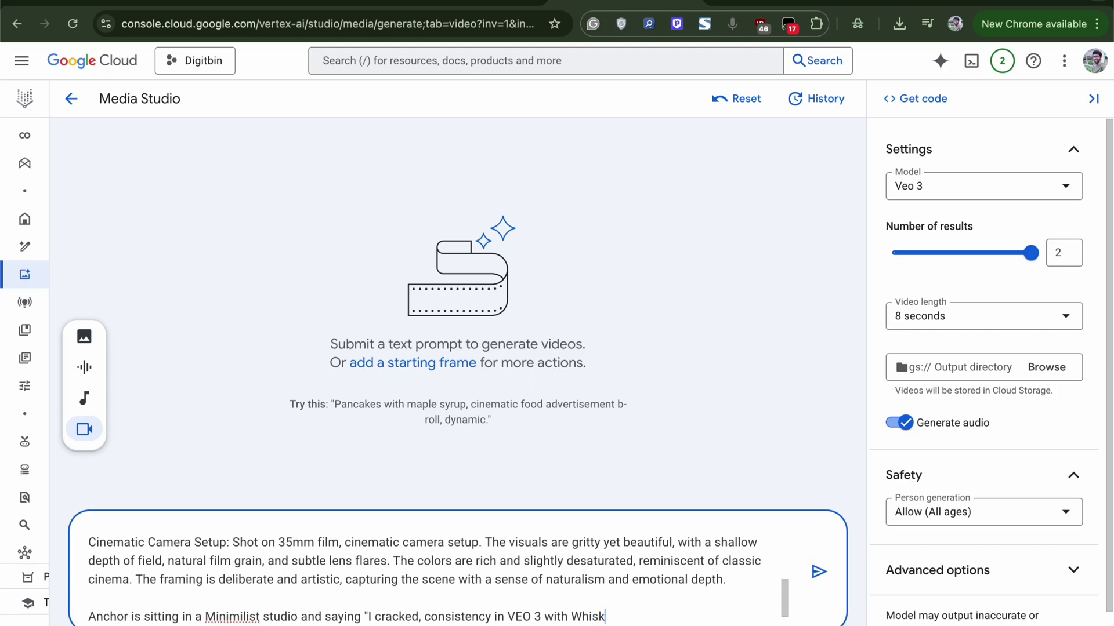
type("\"")
key("Return")
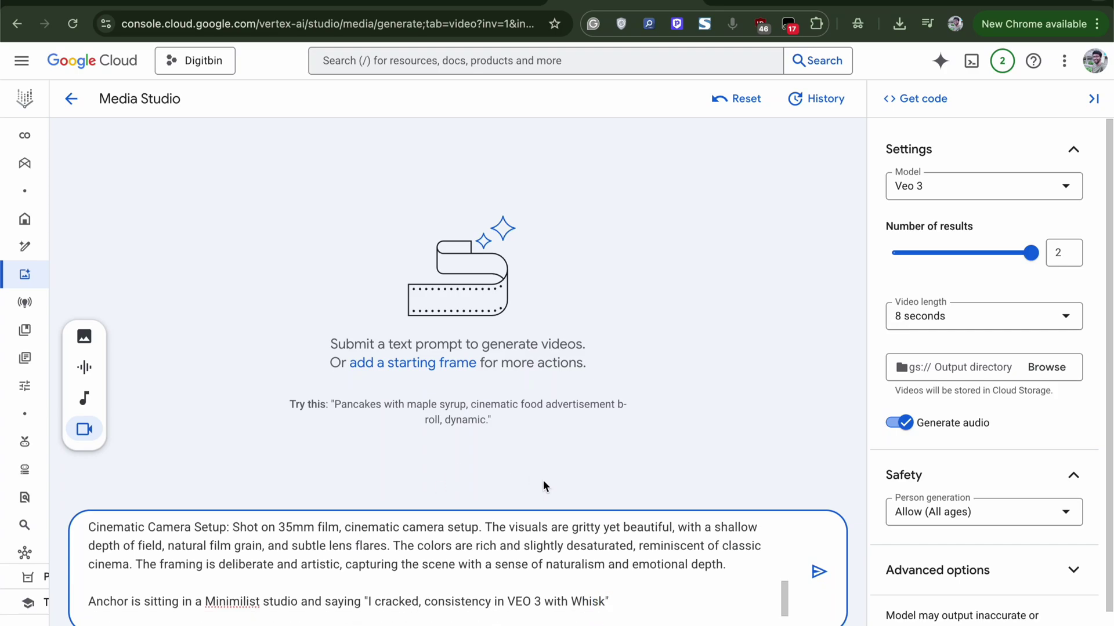
Step: Generate the Anchor videos, revise his quoted line to mention Radius of Gyration, and regenerate
left_click(819, 572)
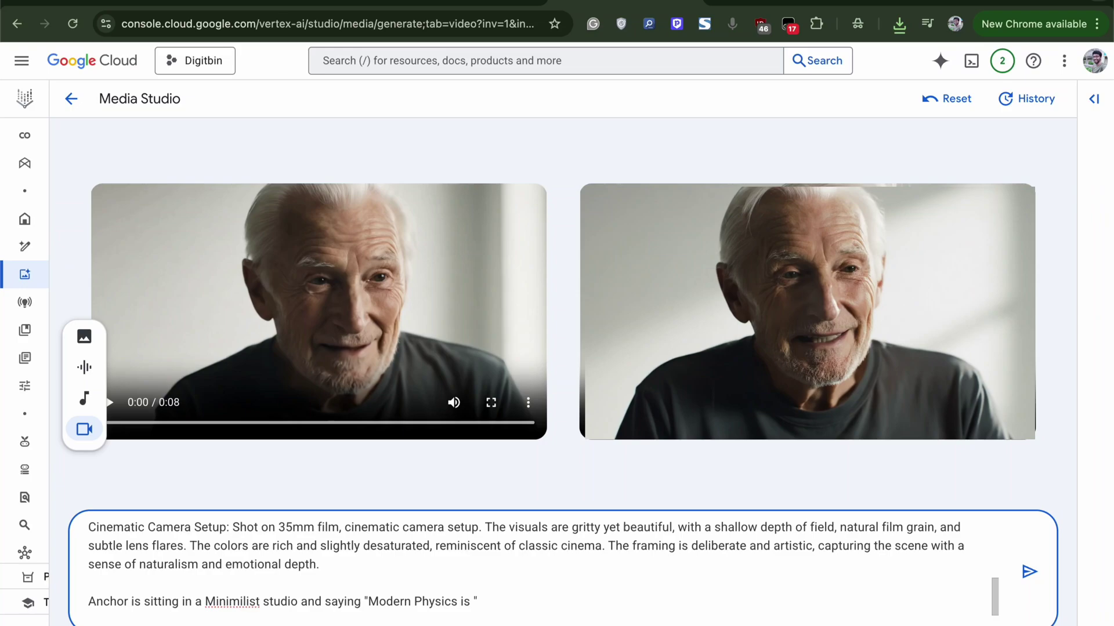
key("BackSpace")
key("BackSpace")
key("BackSpace")
key("BackSpace")
type(", I love")
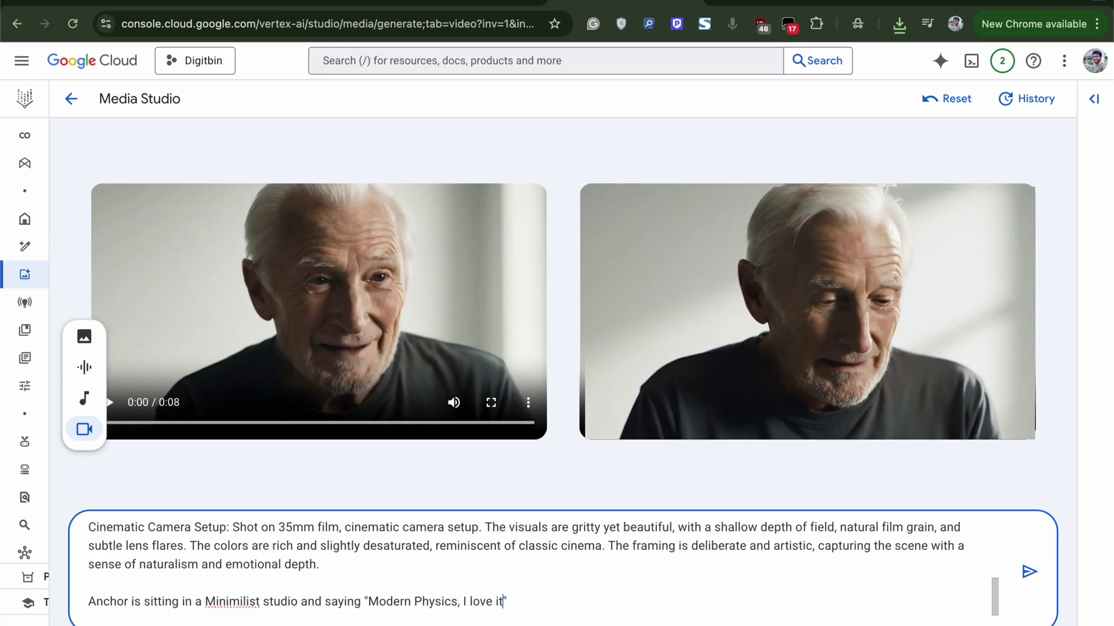
key("BackSpace")
key("BackSpace")
key("BackSpace")
key("BackSpace")
key("BackSpace")
type("think I know Radius of Gyration")
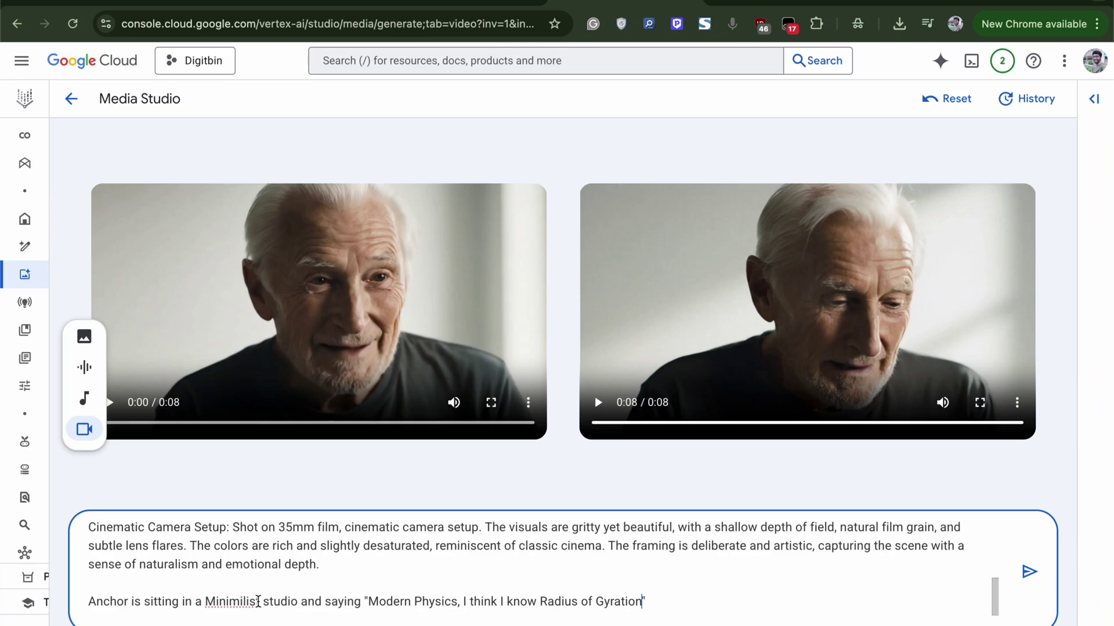
left_click(1029, 573)
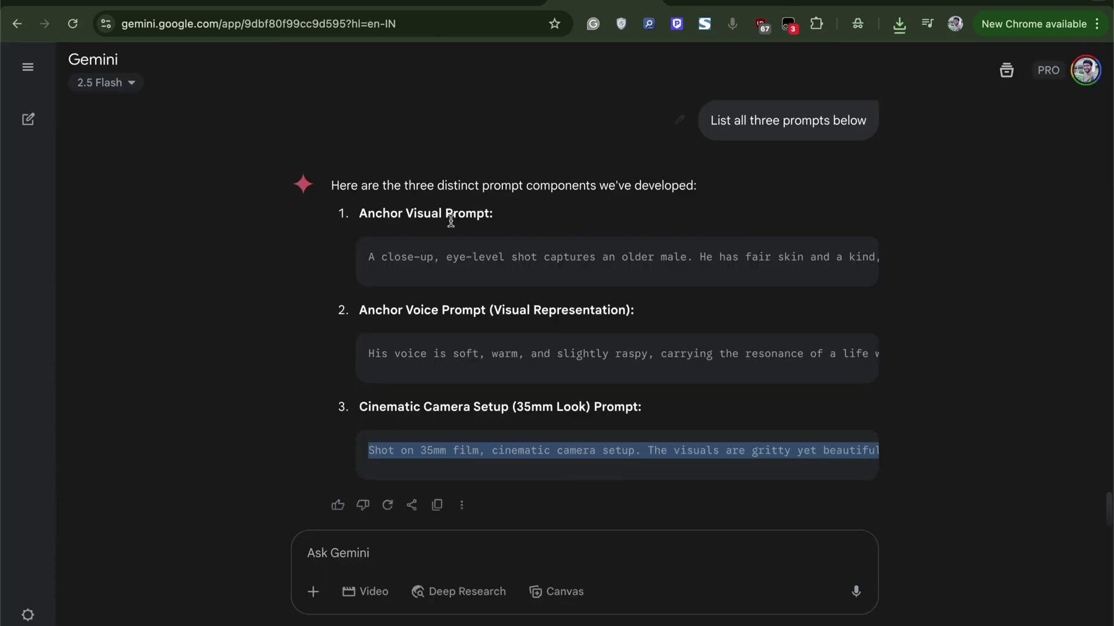
Step: Back in Gemini, select the first Anchor visual prompt line and begin a new message
scroll(450, 221, "down", 1)
triple_click(405, 238)
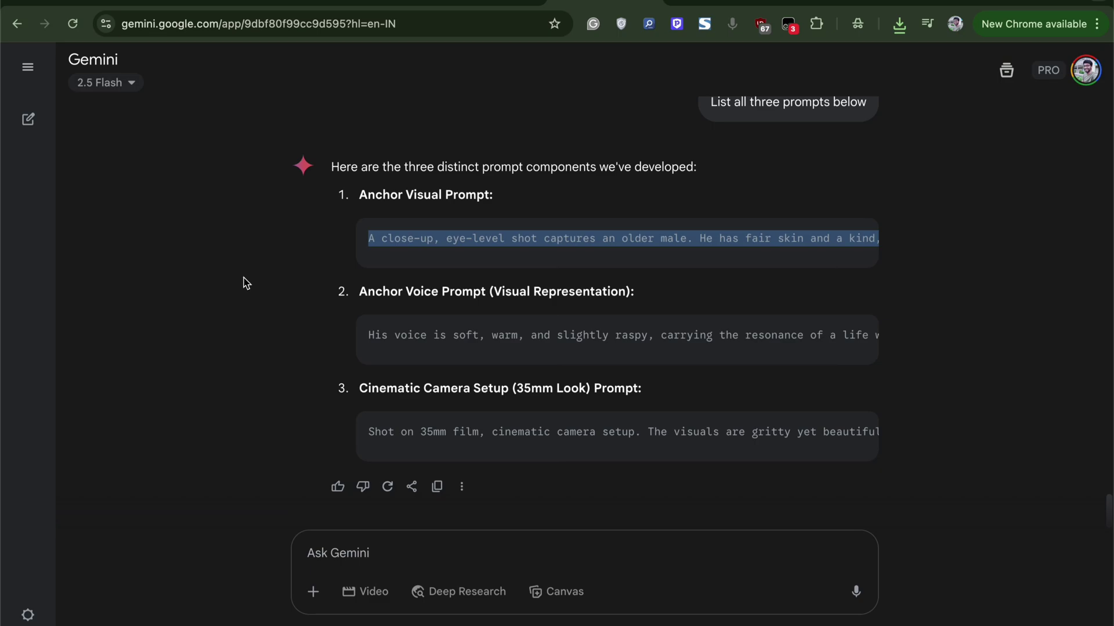
left_click(363, 551)
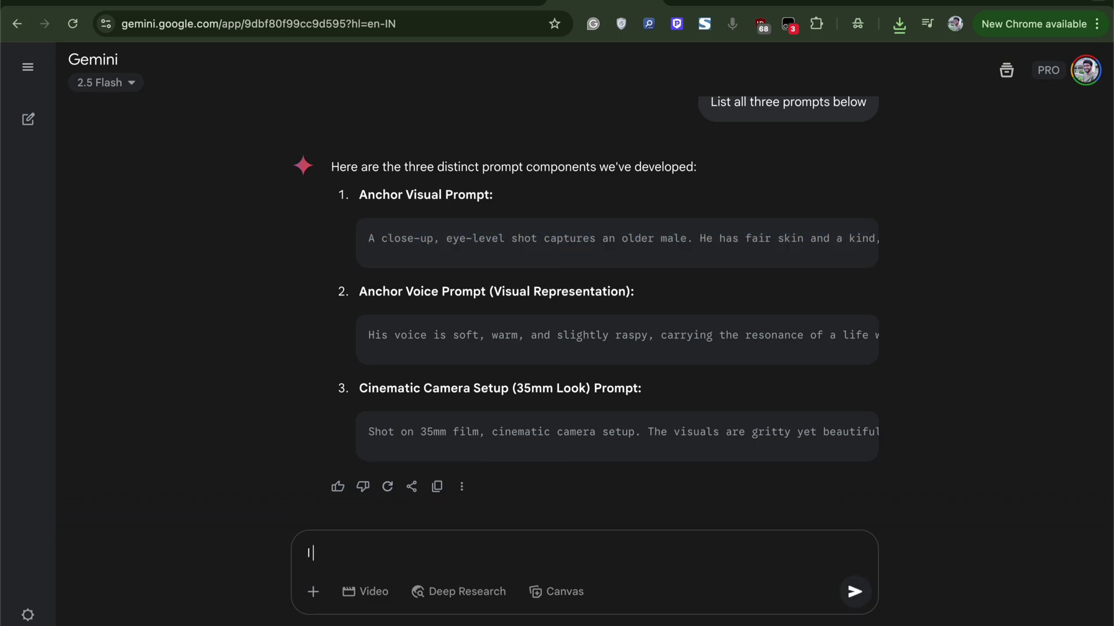